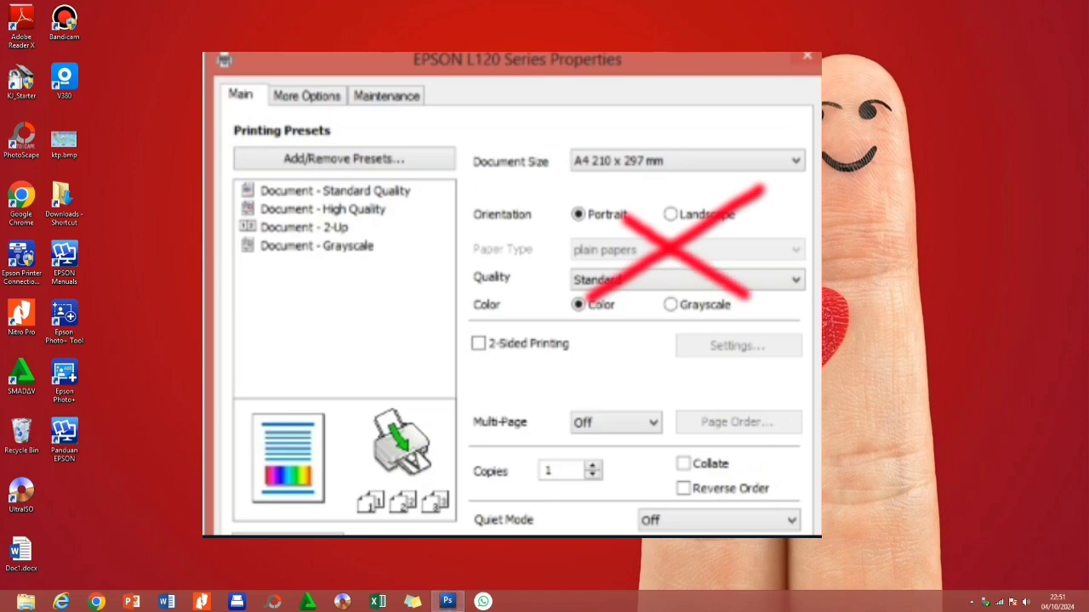
Open DSC_9933.JPG from the Documents library in Photoshop, discarding its embedded color profile.
left_click(447, 601)
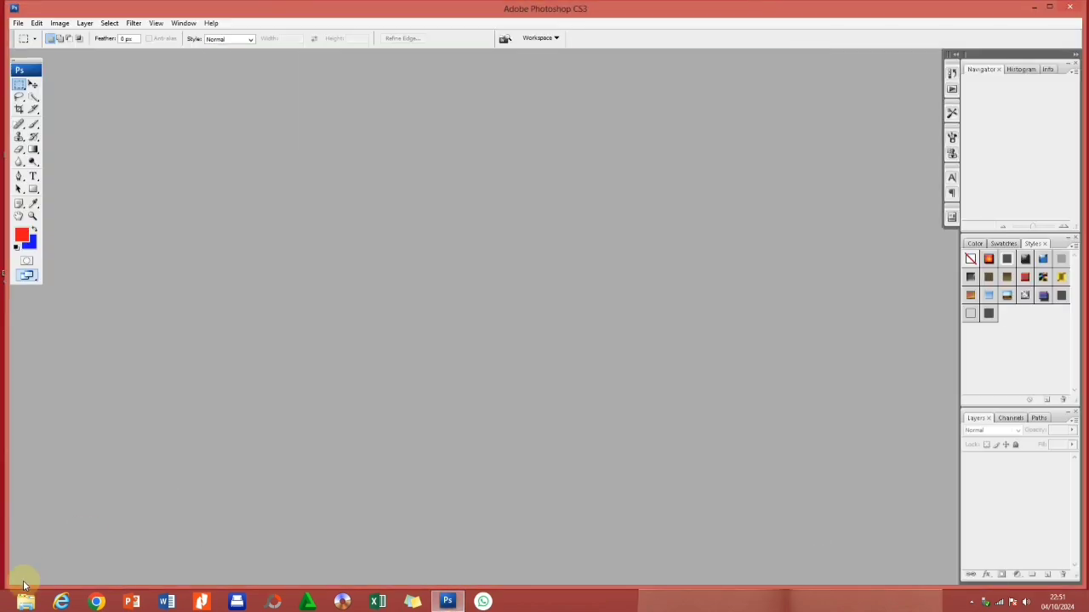
left_click(26, 601)
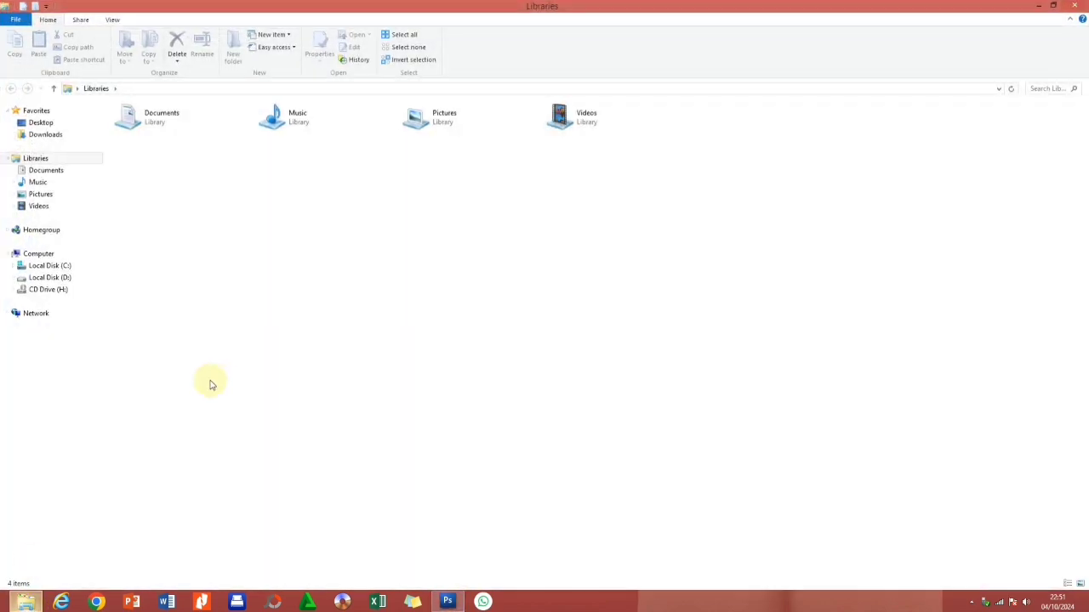
left_click(76, 170)
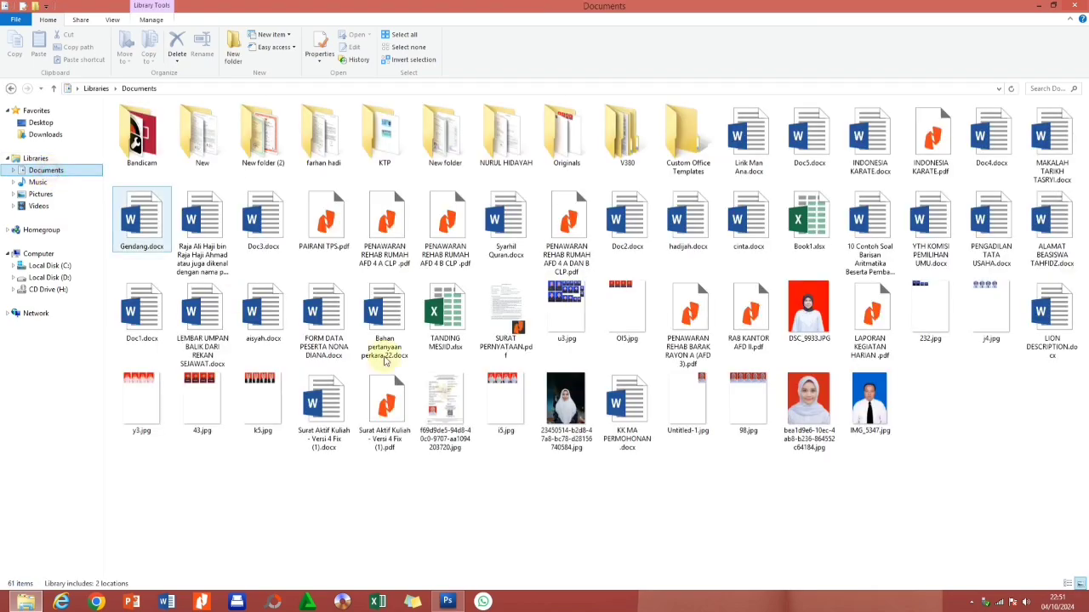
left_click_drag(808, 308, 366, 316)
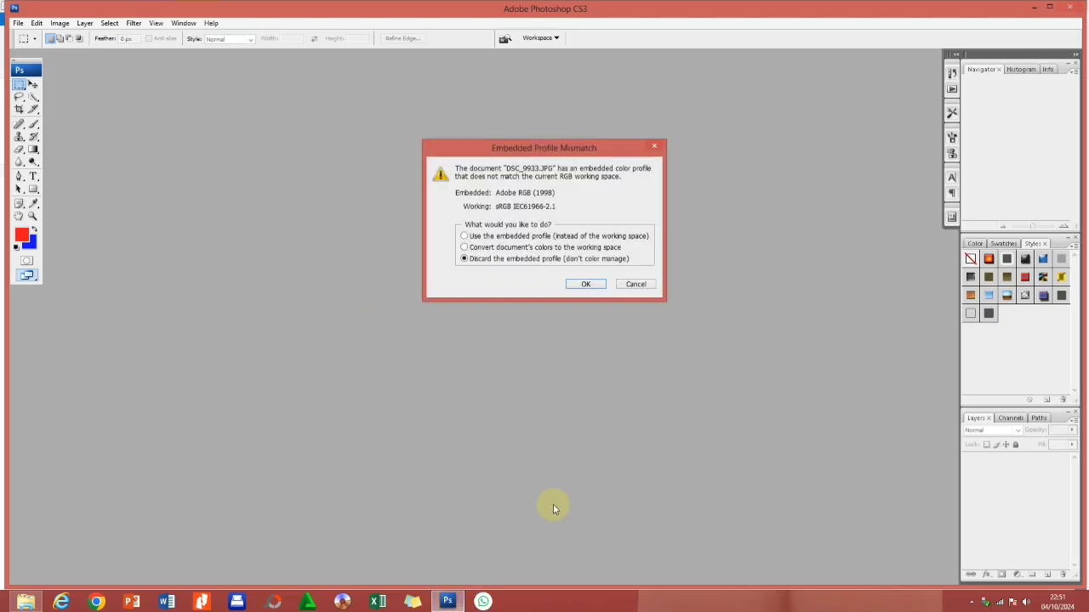
left_click(583, 284)
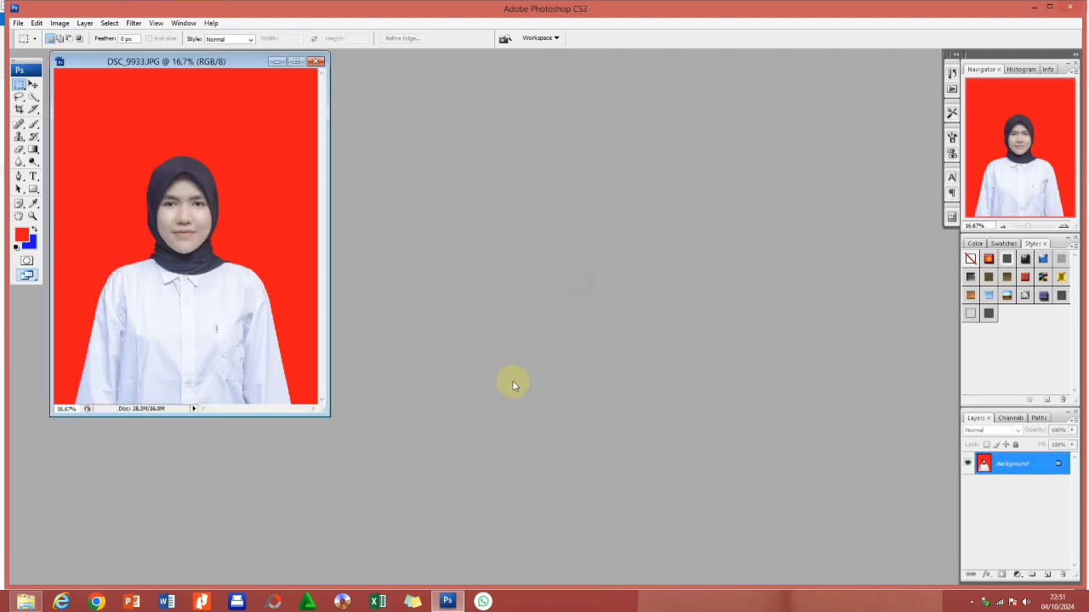
Start printing the photo with EPSON L120 Series as the printer and bring up that printer's page setup.
key("ctrl+p")
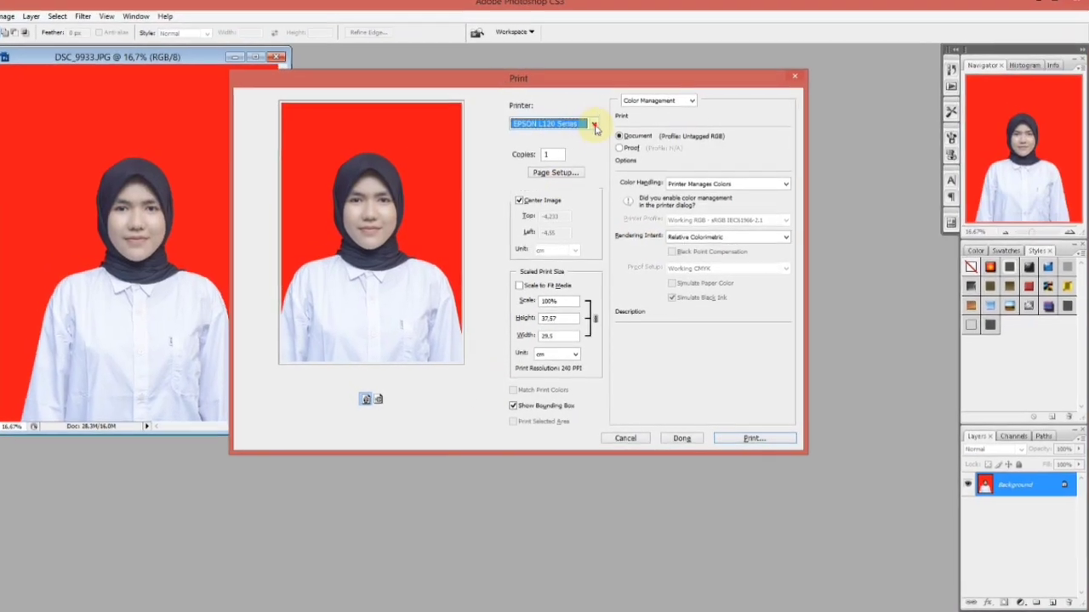
left_click(615, 124)
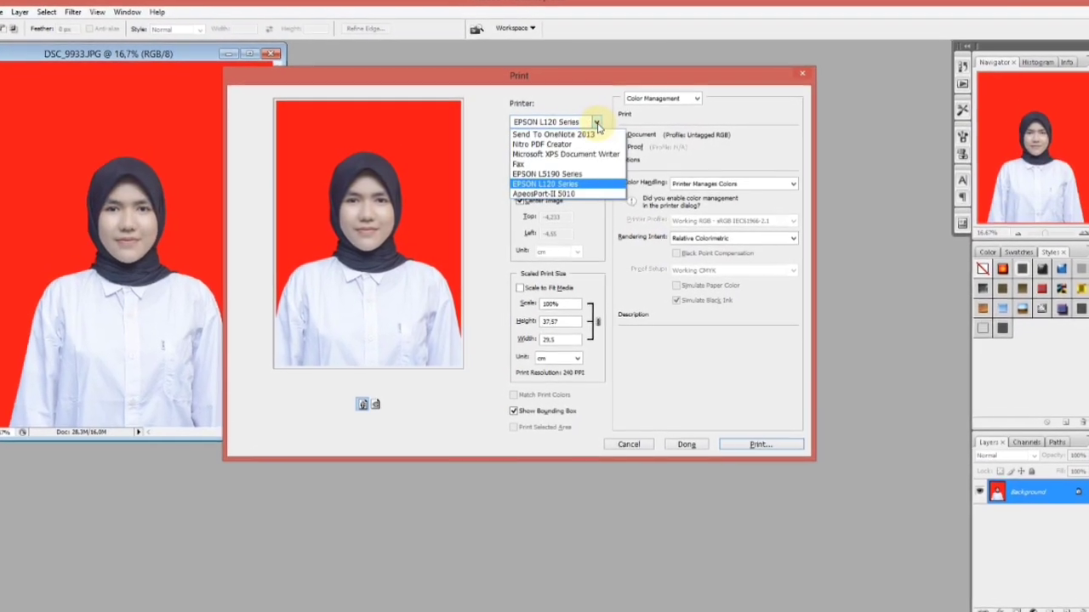
left_click(587, 183)
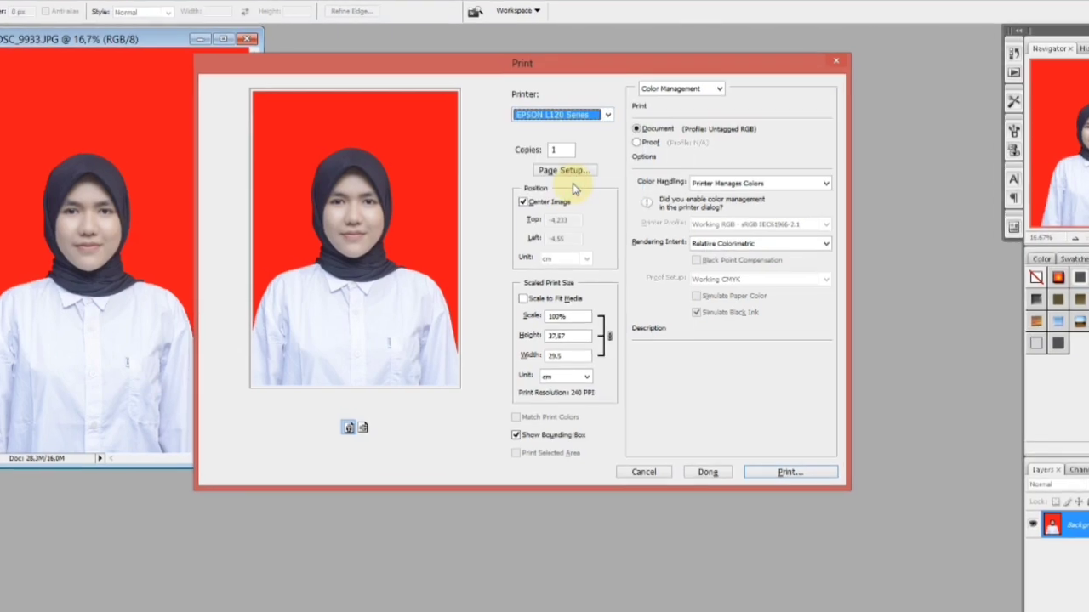
left_click(578, 169)
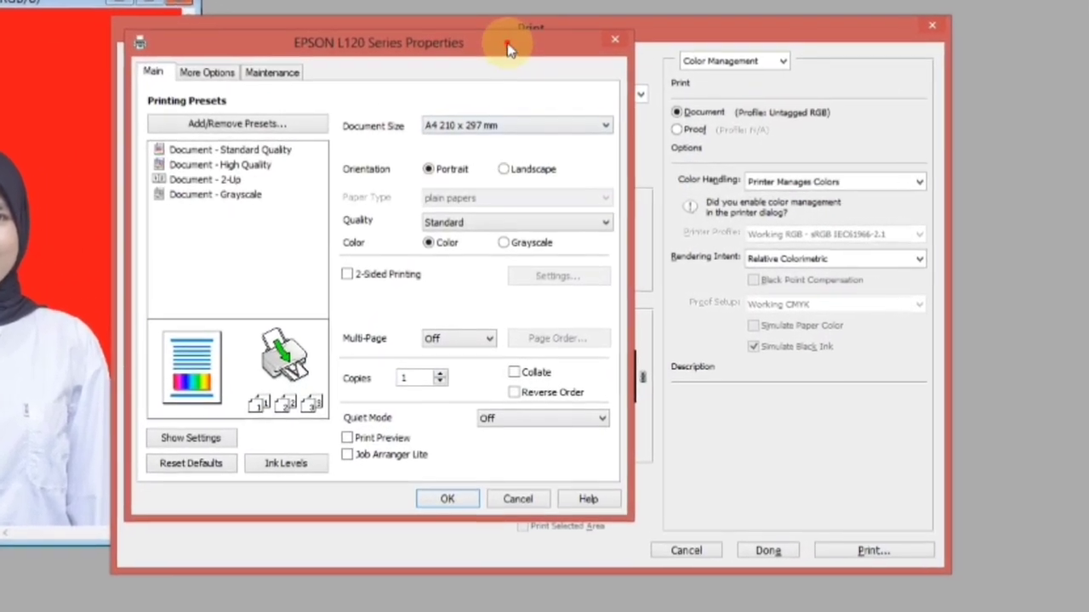
Examine the paper type and quality options in the EPSON L120 Series properties, and close the print setup without printing.
left_click_drag(505, 43, 518, 80)
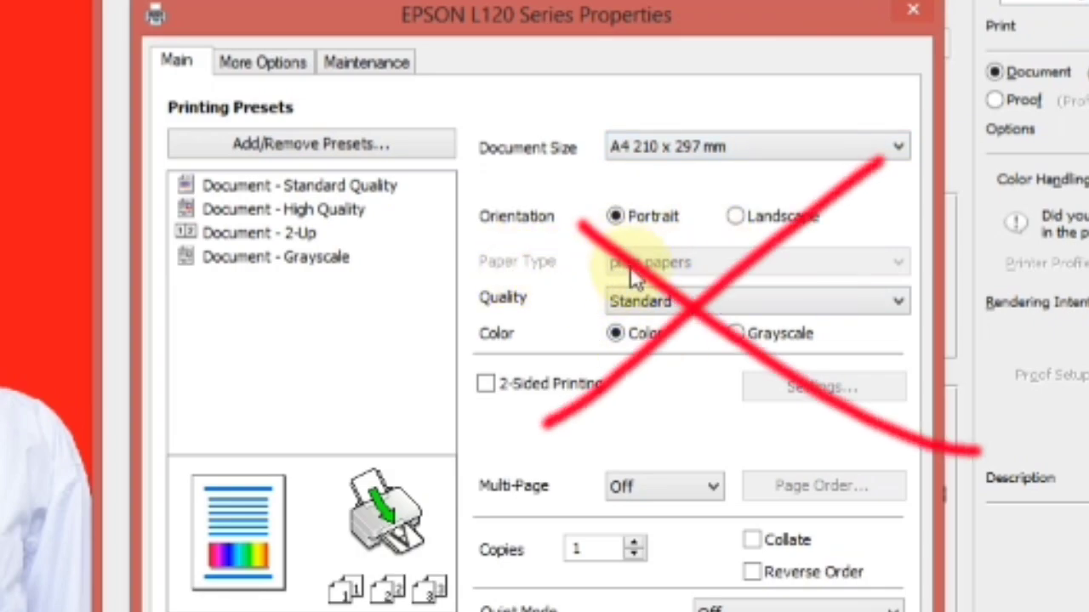
left_click(900, 306)
left_click(901, 308)
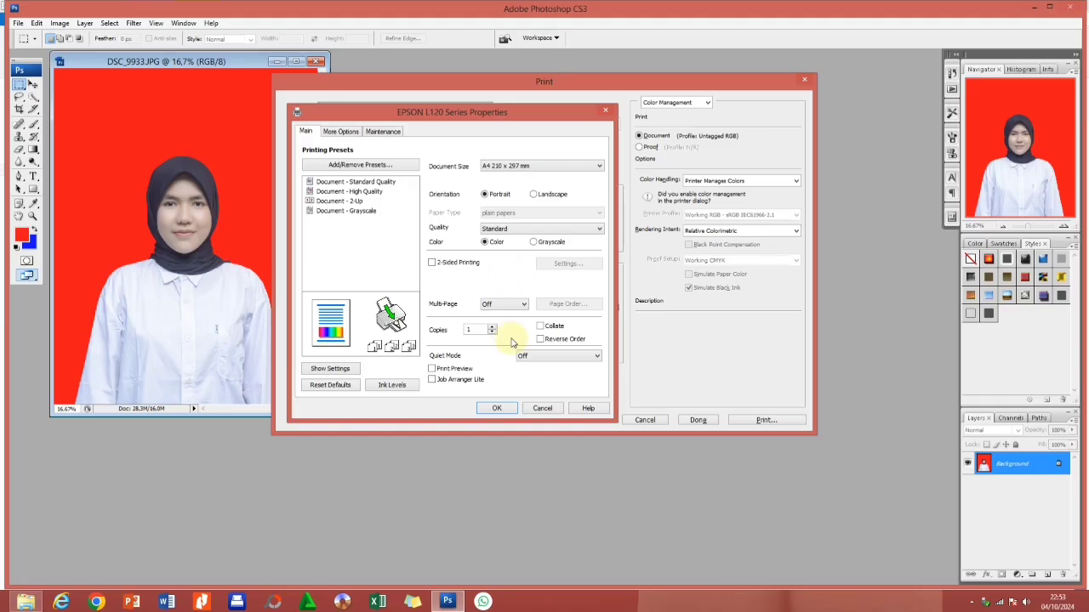
left_click(497, 408)
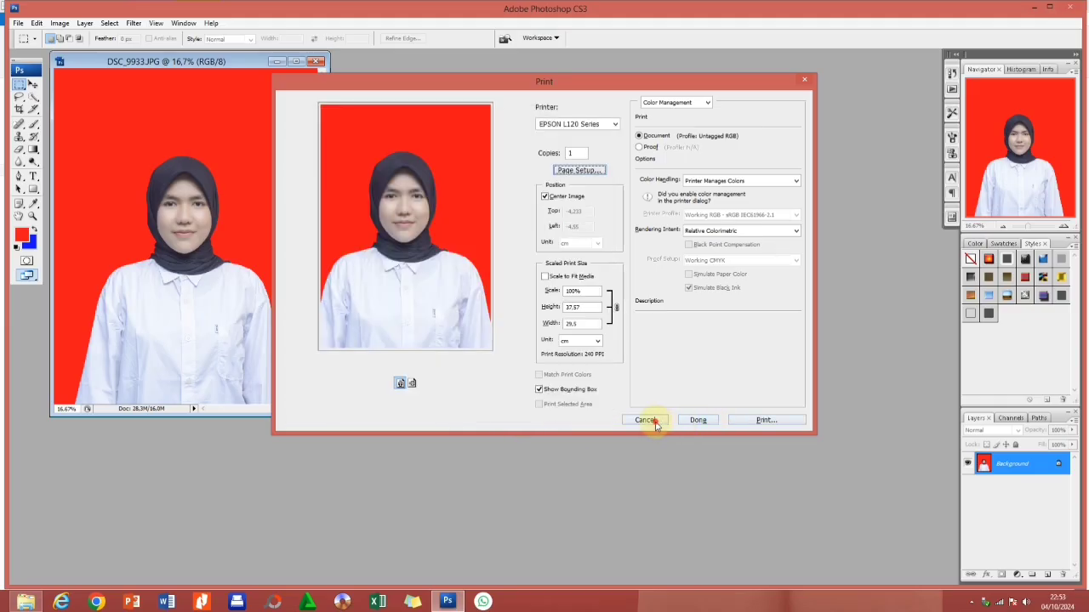
left_click(654, 422)
Minimize Photoshop and run the installer Epson_L300 32 Bit.exe from the Downloads folder as administrator.
left_click(1029, 7)
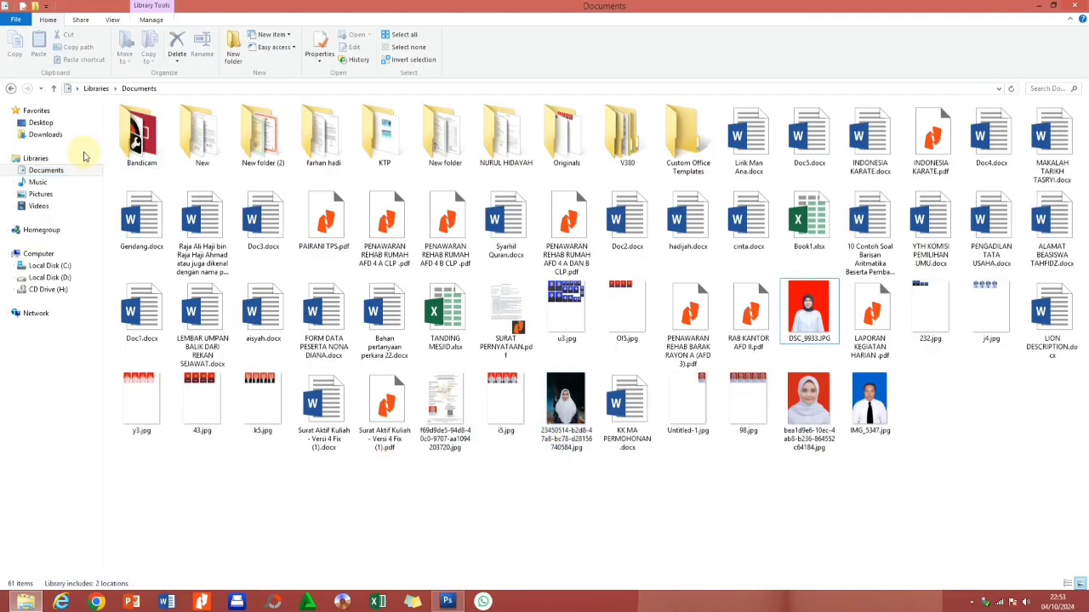
left_click(47, 134)
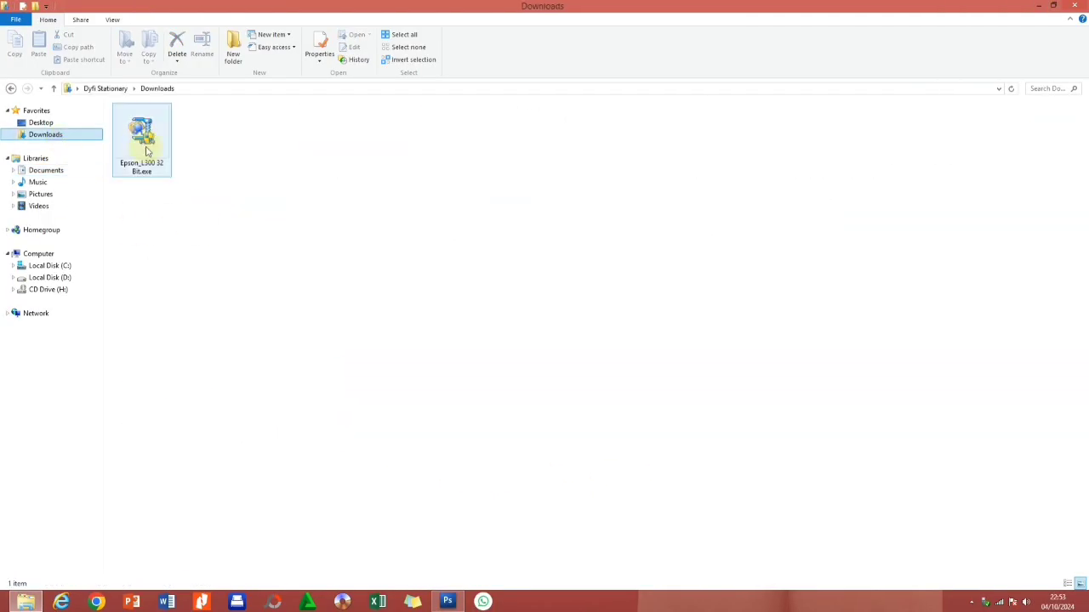
left_click(133, 175)
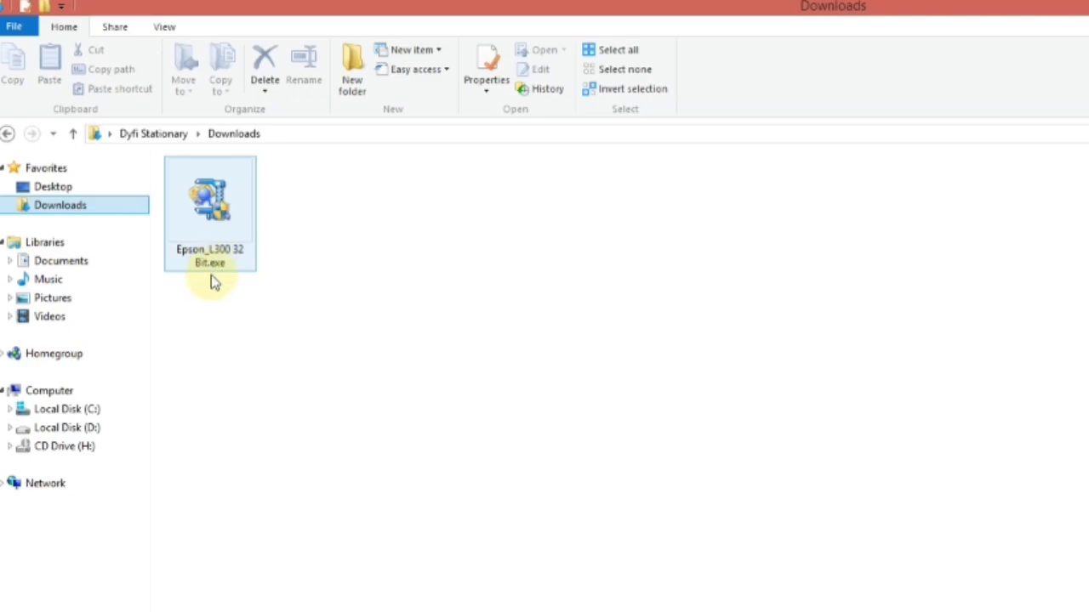
left_click(212, 332)
left_click(219, 264)
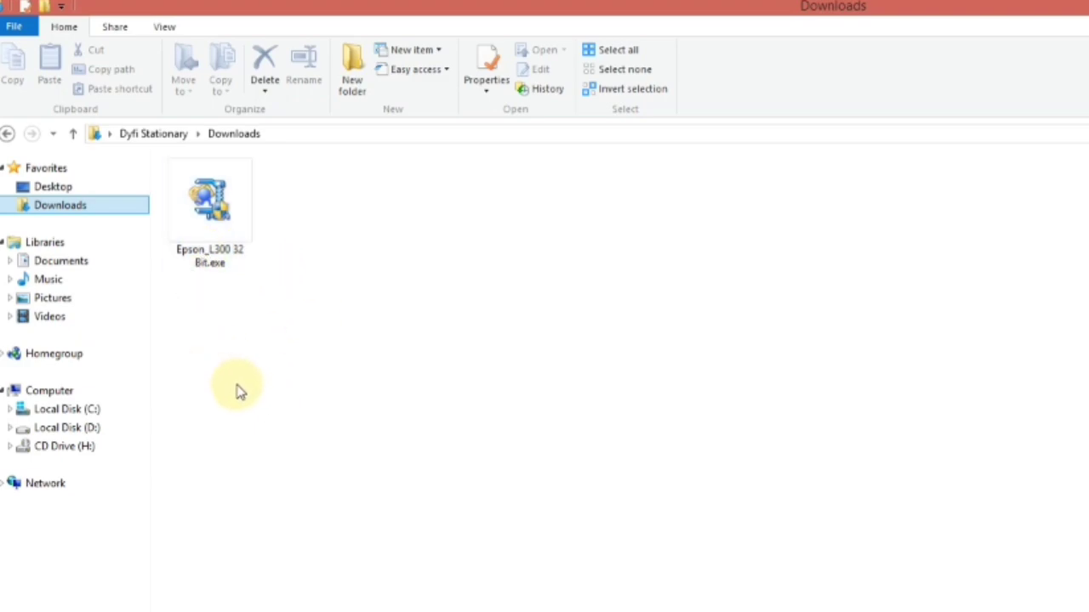
left_click(212, 246)
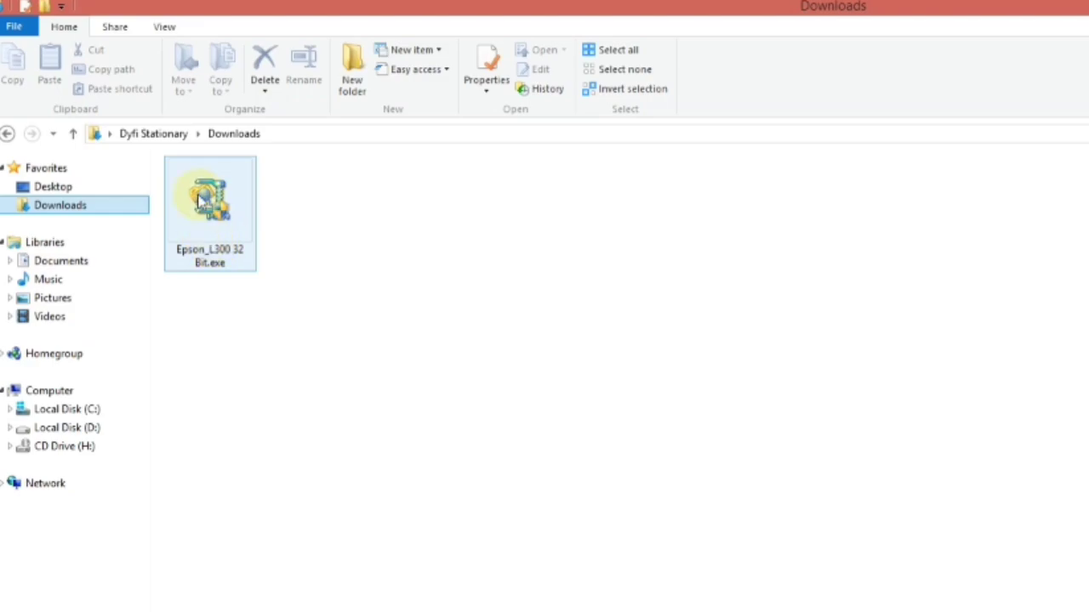
right_click(199, 196)
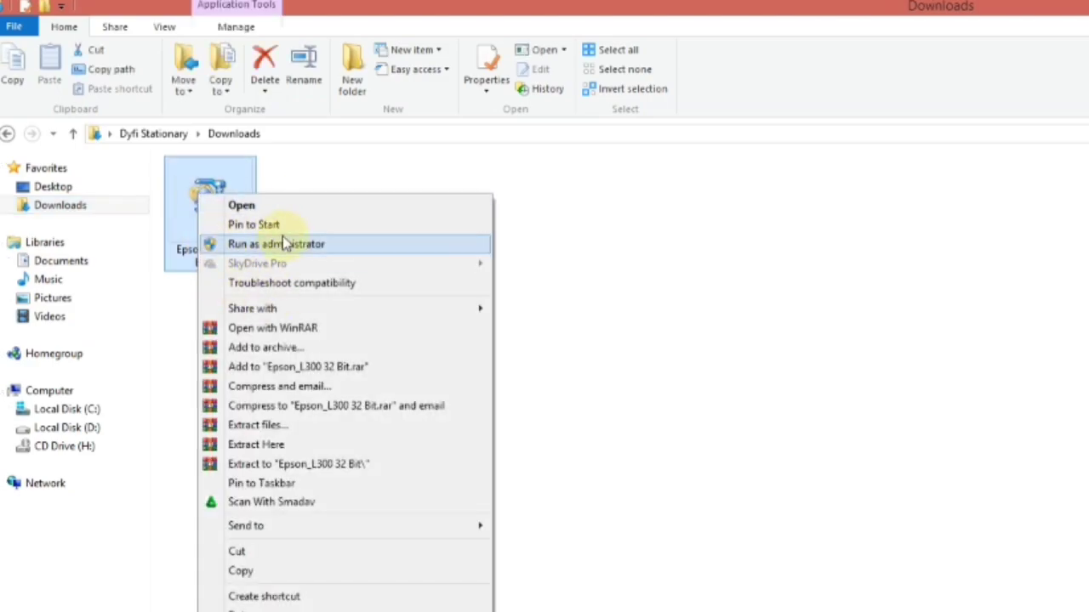
left_click(286, 244)
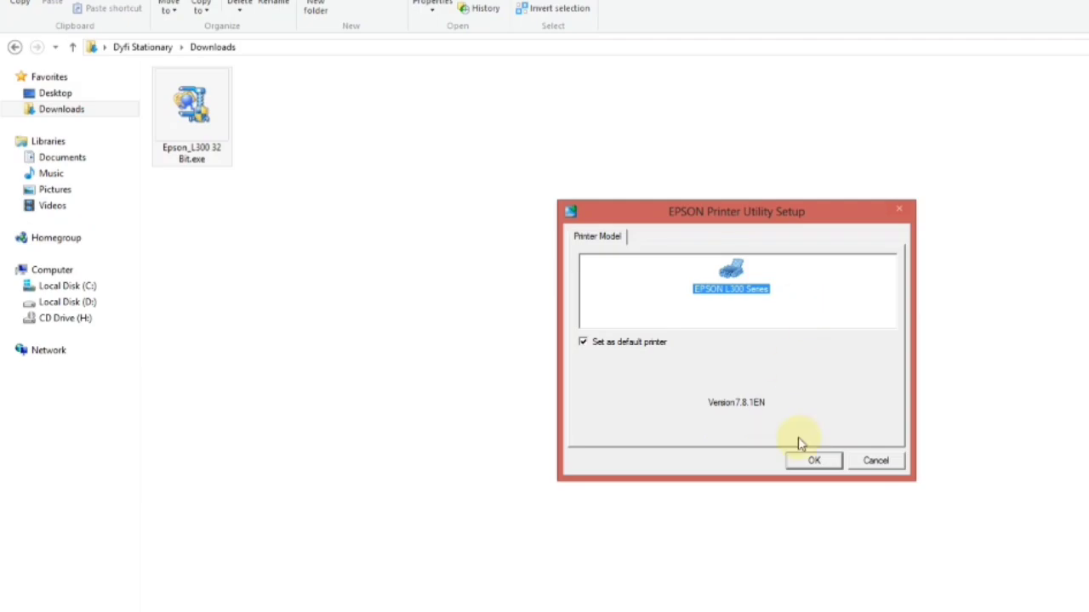
Install the EPSON L300 Series driver without making it the default printer, and accept the license agreement in English.
left_click(611, 344)
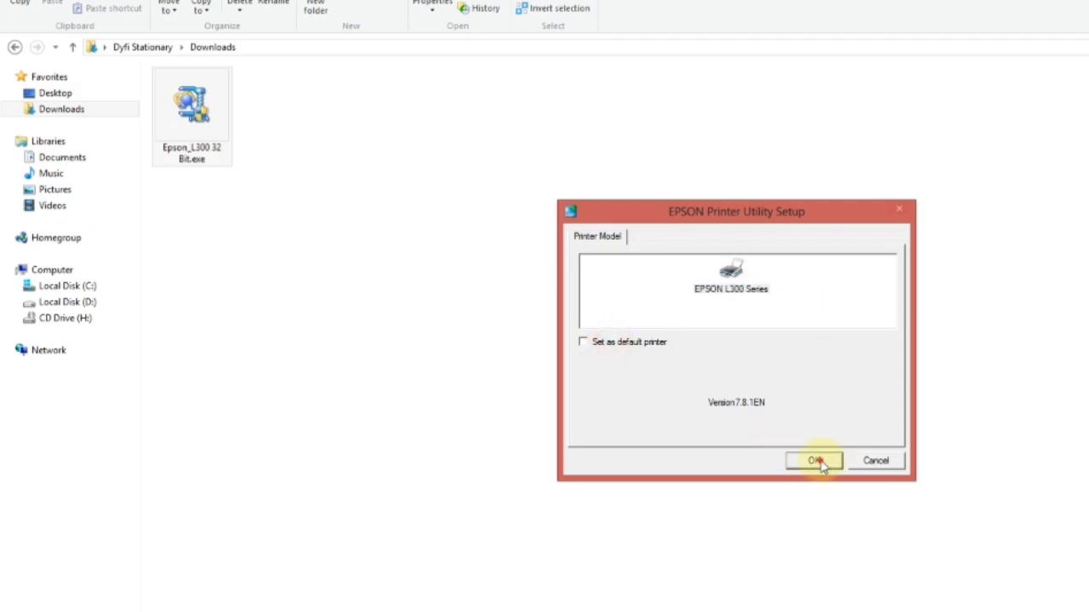
left_click(816, 461)
left_click(768, 409)
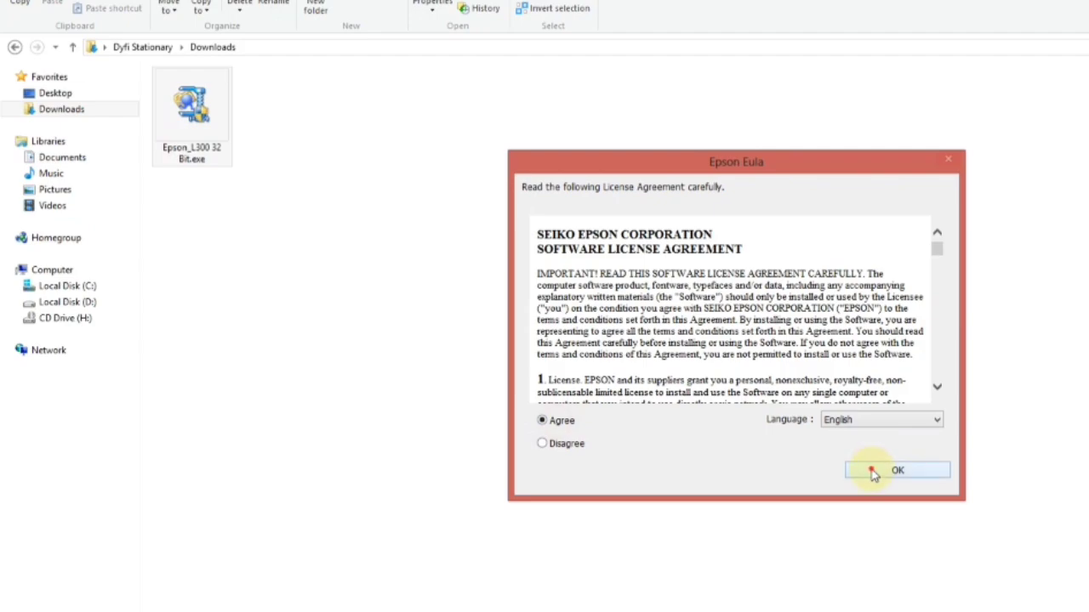
left_click(872, 472)
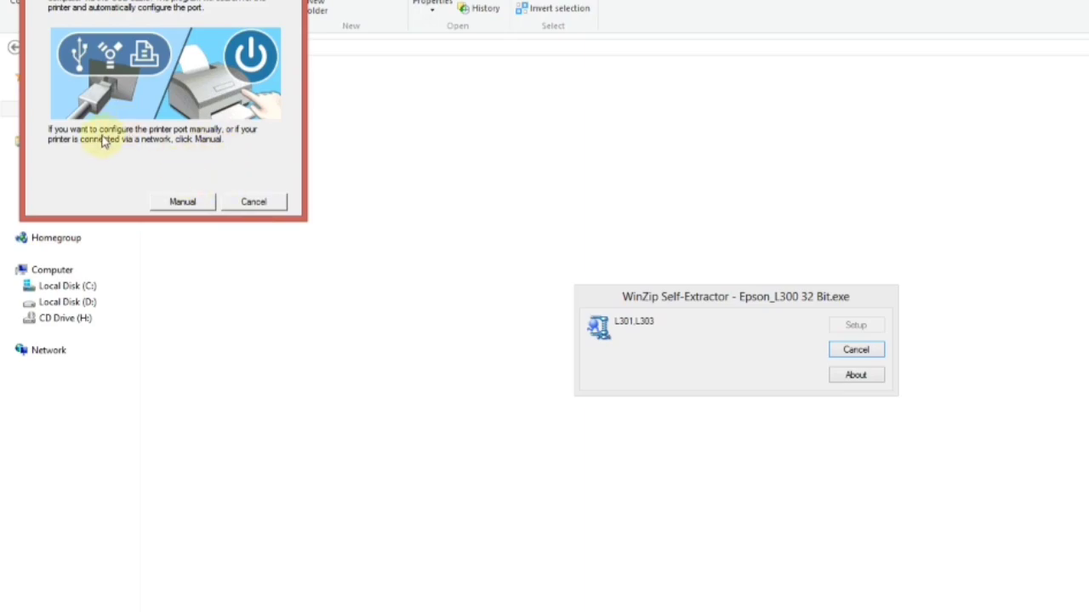
Switch to manual printer port configuration and try the virtual USB ports USB001, USB002 and USB003, leaving USB003 selected.
left_click(184, 203)
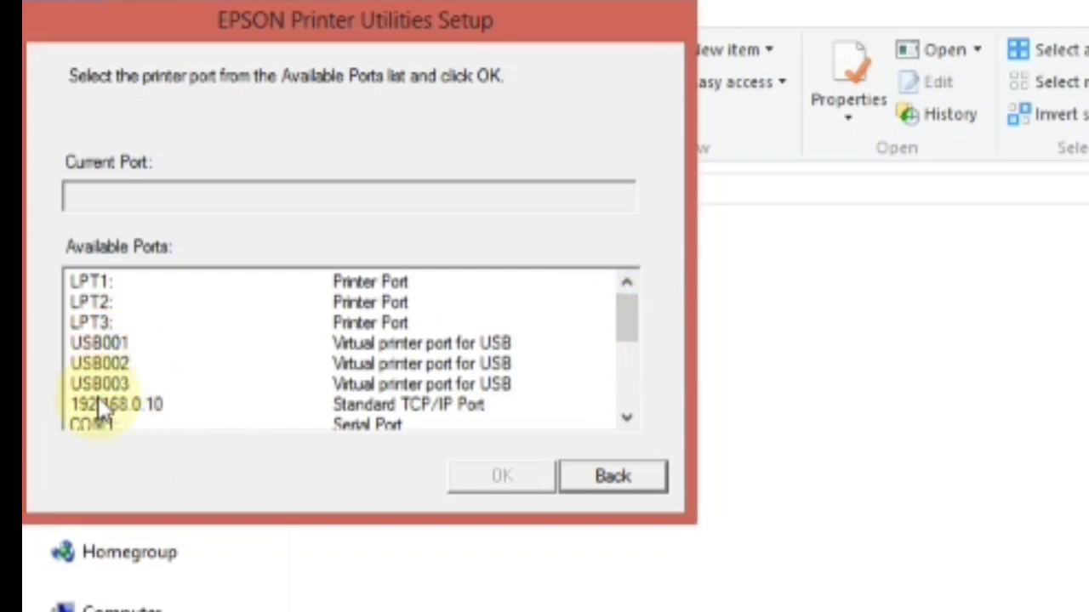
left_click(119, 346)
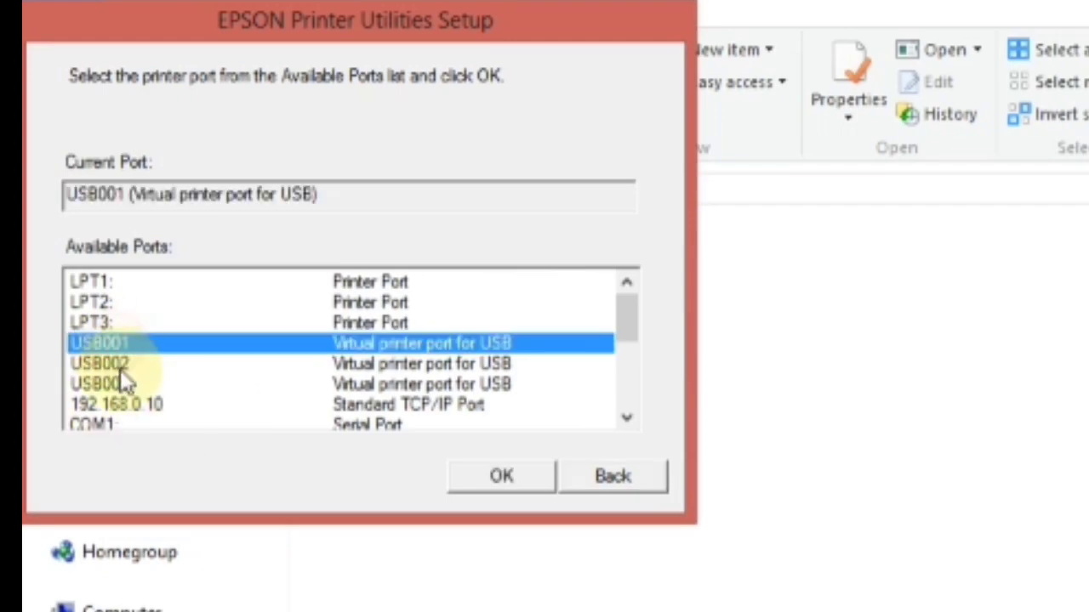
left_click(122, 366)
left_click(121, 383)
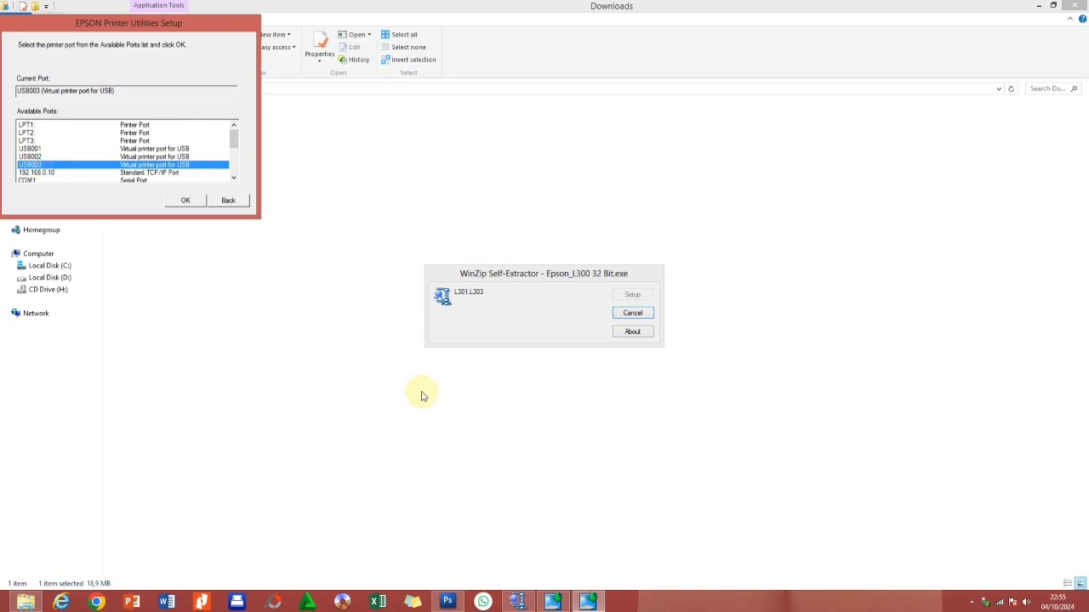
Open Devices and Printers from the Control Panel's hardware settings while leaving the Epson port selection open.
mouse_move(1084, 606)
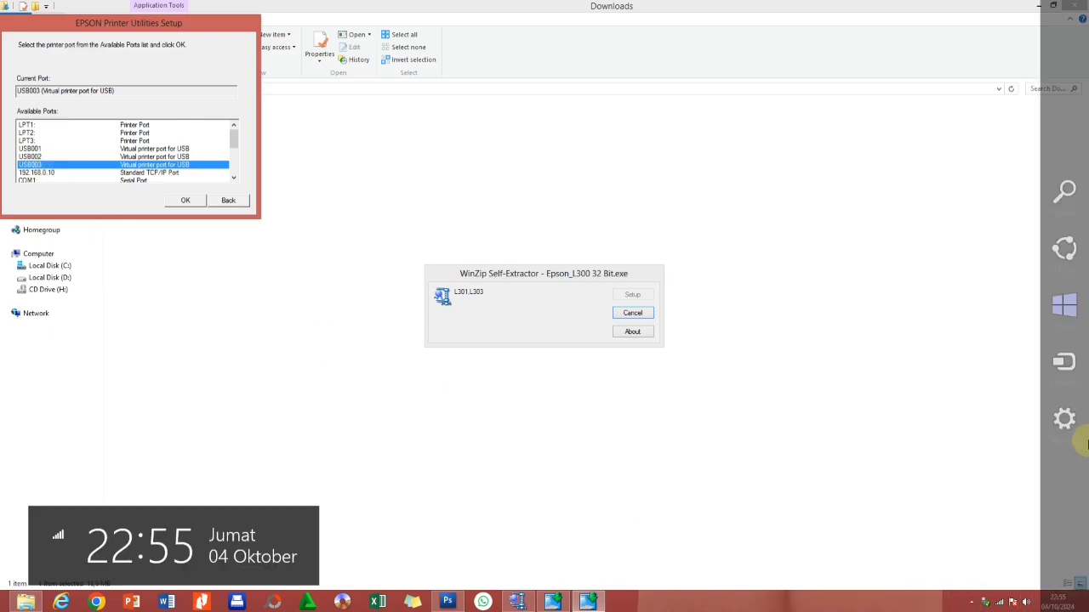
left_click(1063, 417)
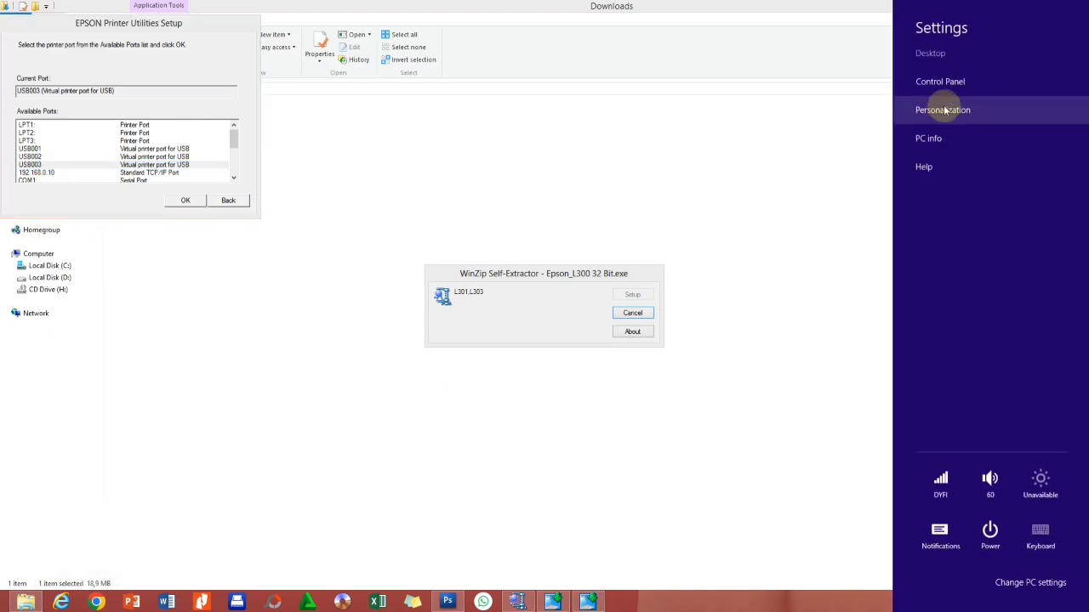
left_click(945, 81)
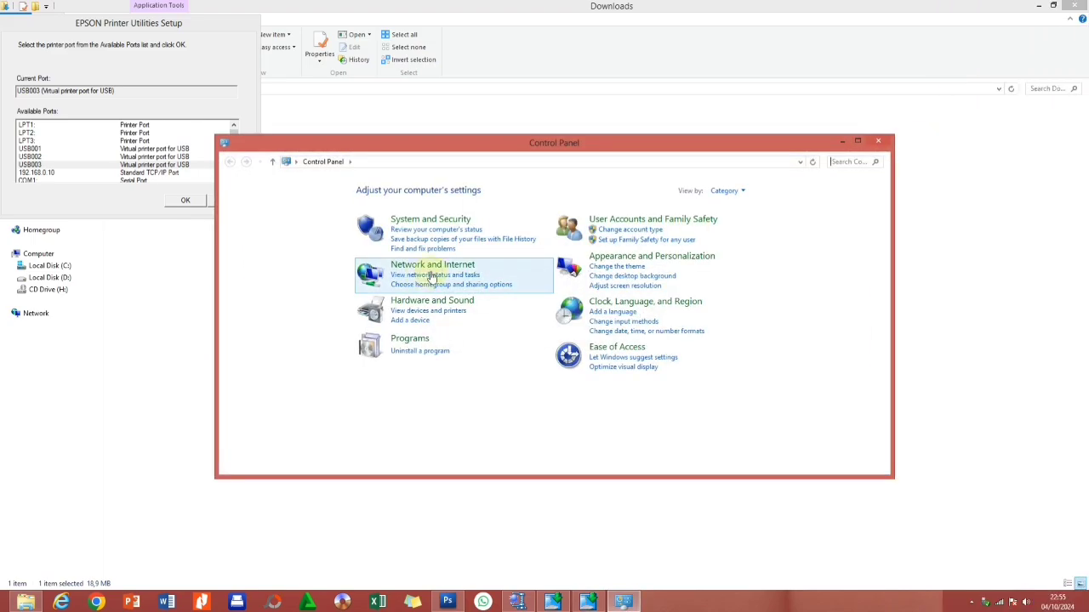
left_click(432, 304)
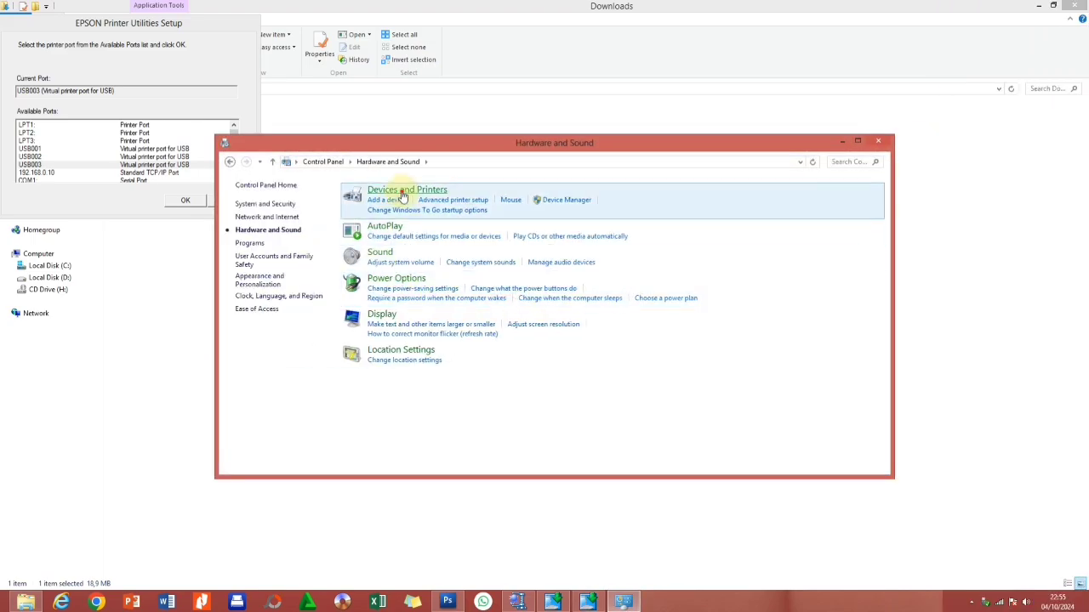
left_click(403, 192)
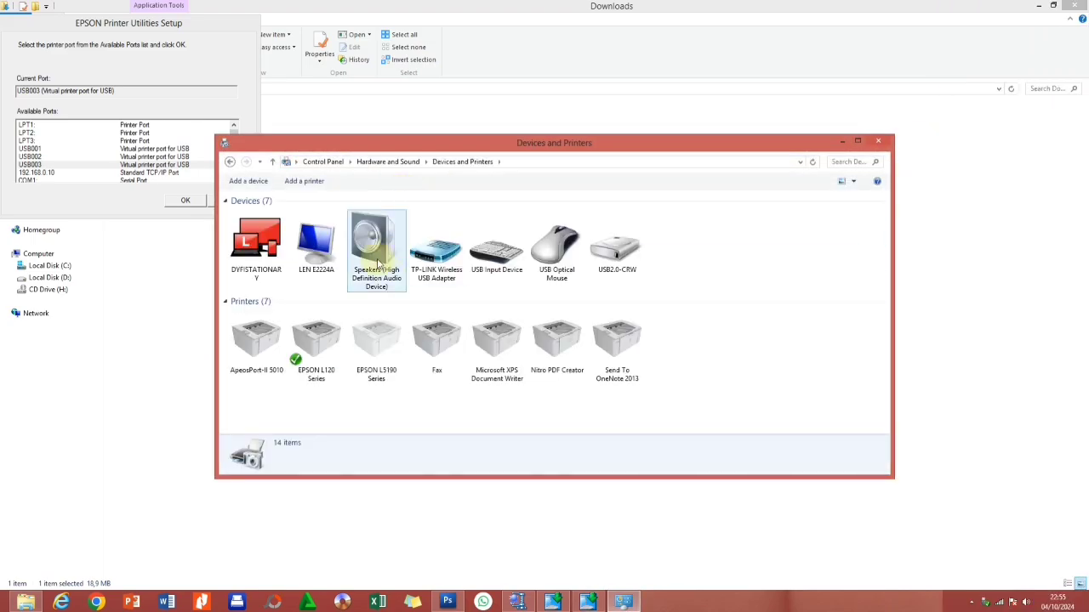
Open the EPSON L120 Series print queue and its printer properties to check which port the printer is assigned to.
right_click(312, 348)
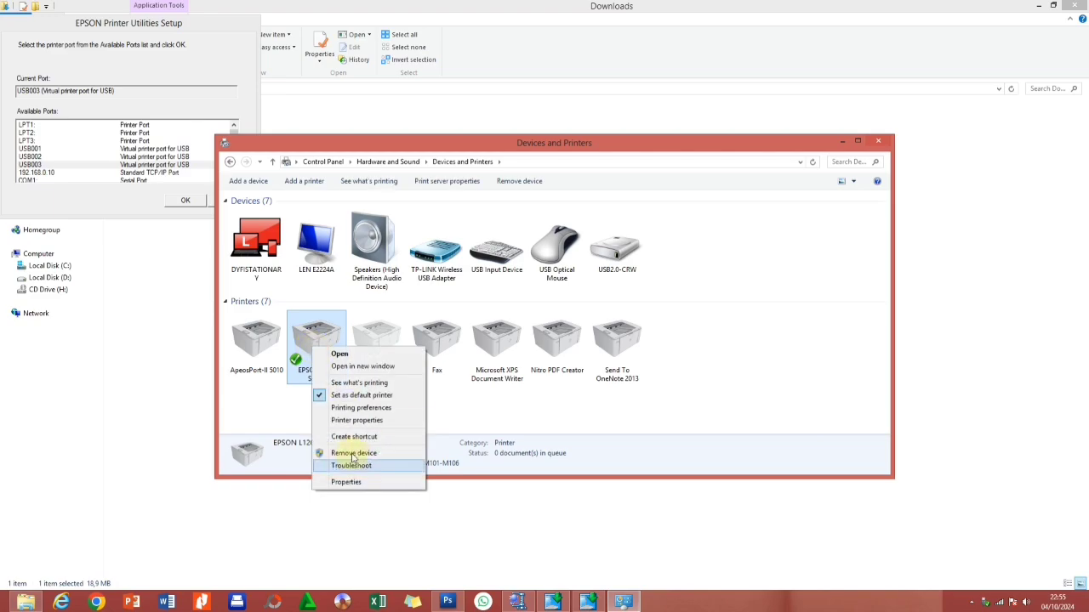
left_click(356, 384)
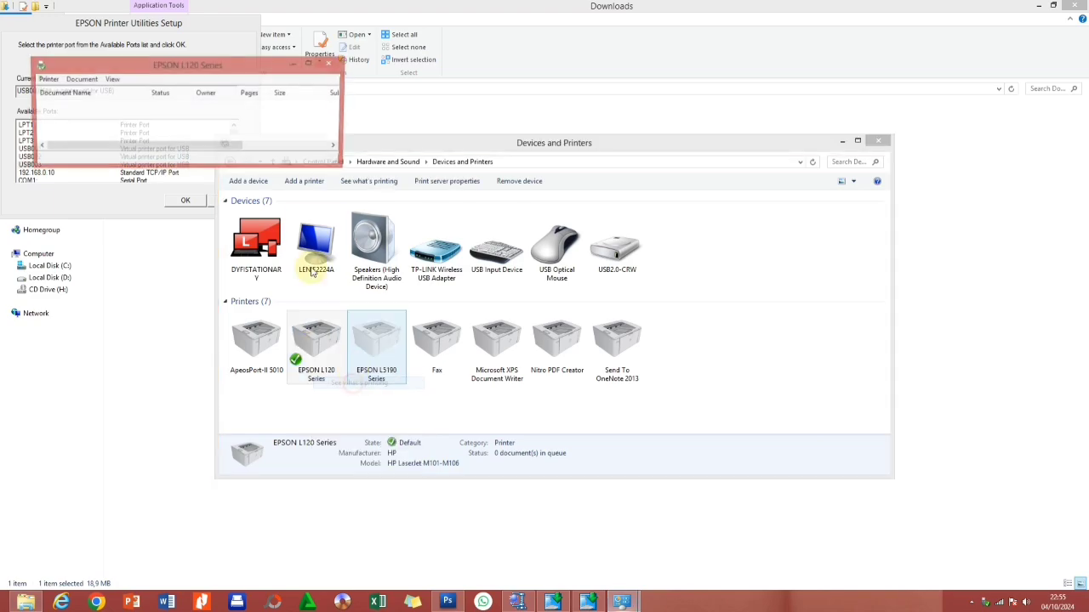
left_click(48, 80)
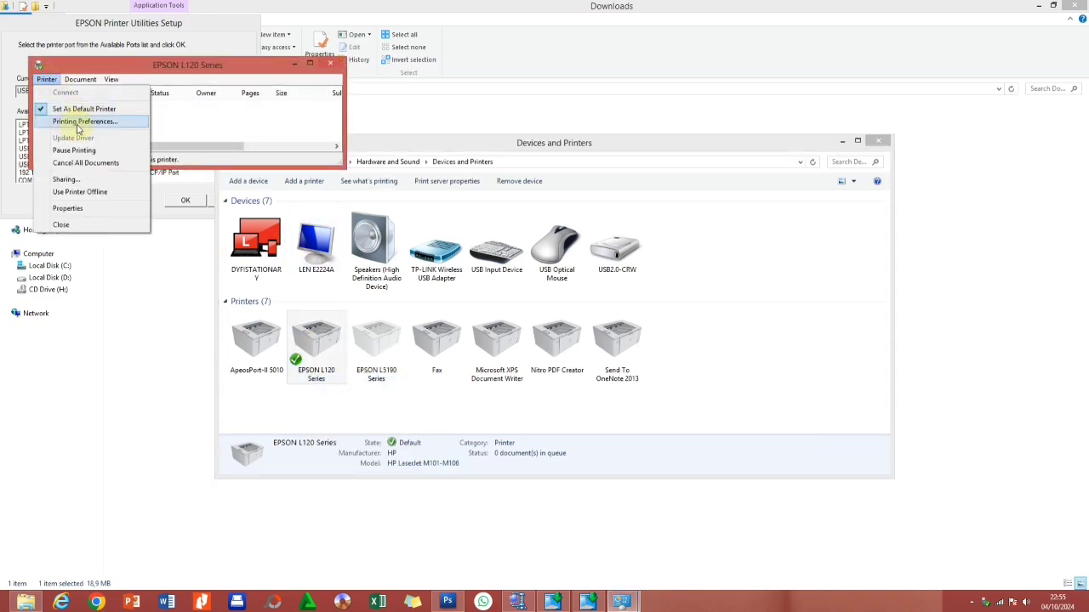
left_click(68, 209)
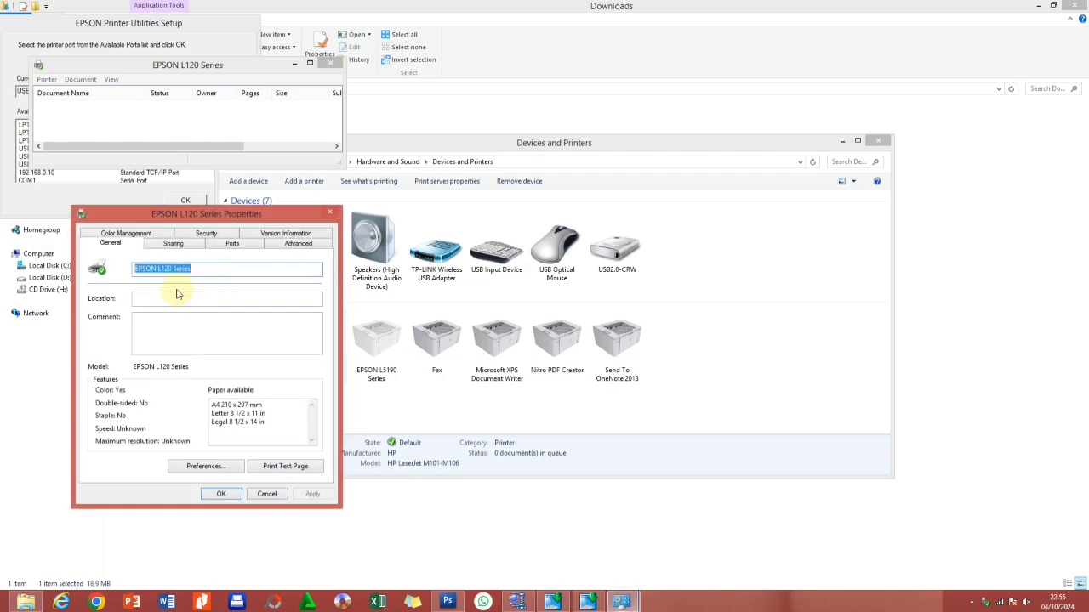
left_click(232, 243)
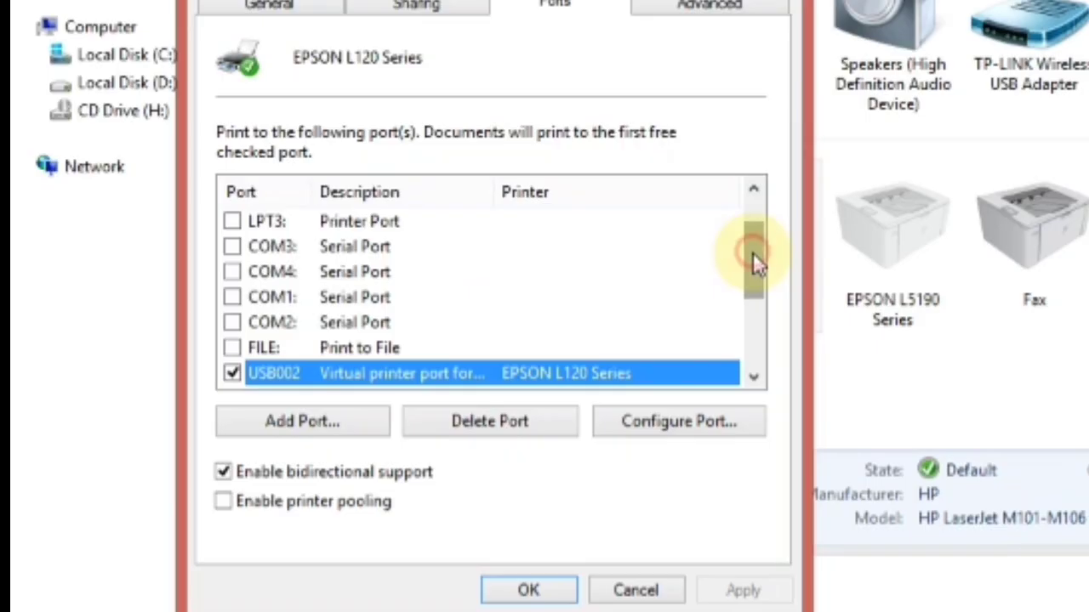
Examine the EPSON L120 Series port list by trying USB001, USB002 and USB003, discard the changes, and minimize Devices and Printers.
left_click_drag(318, 354, 319, 359)
left_click_drag(752, 280, 755, 309)
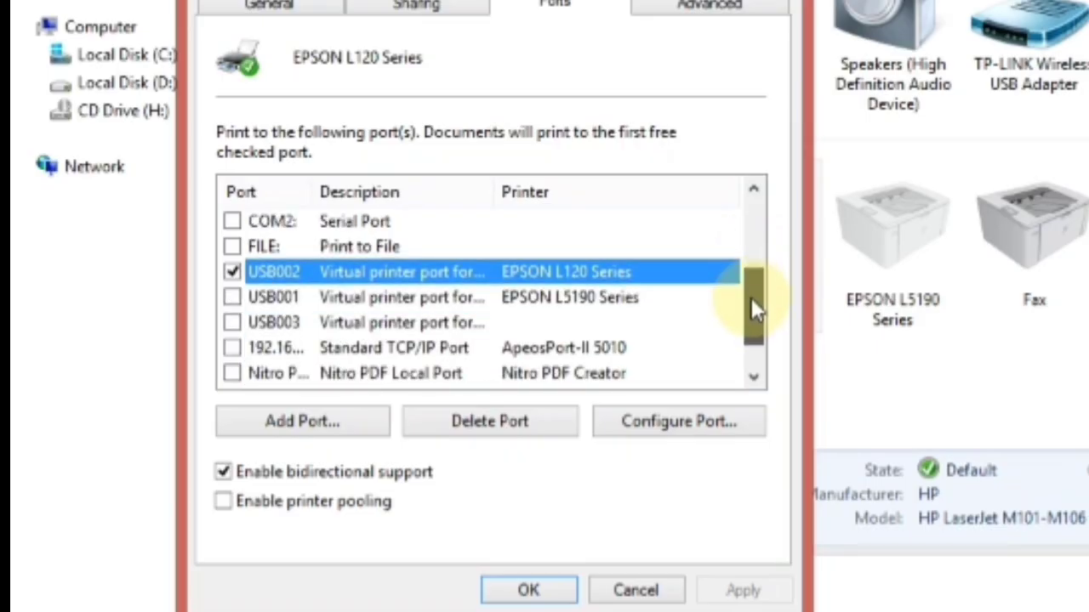
left_click(353, 298)
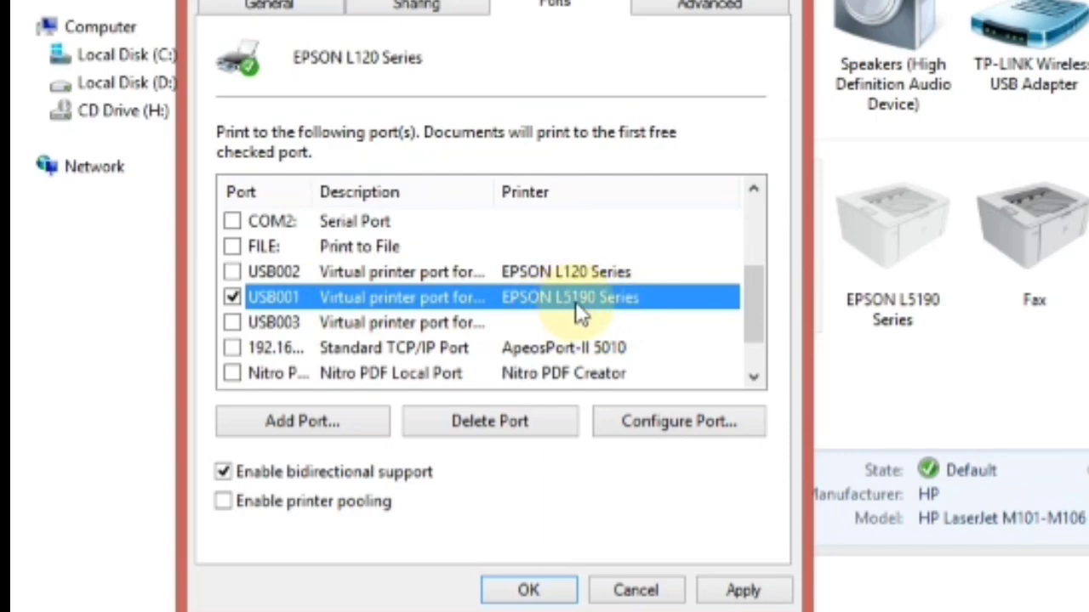
left_click(336, 275)
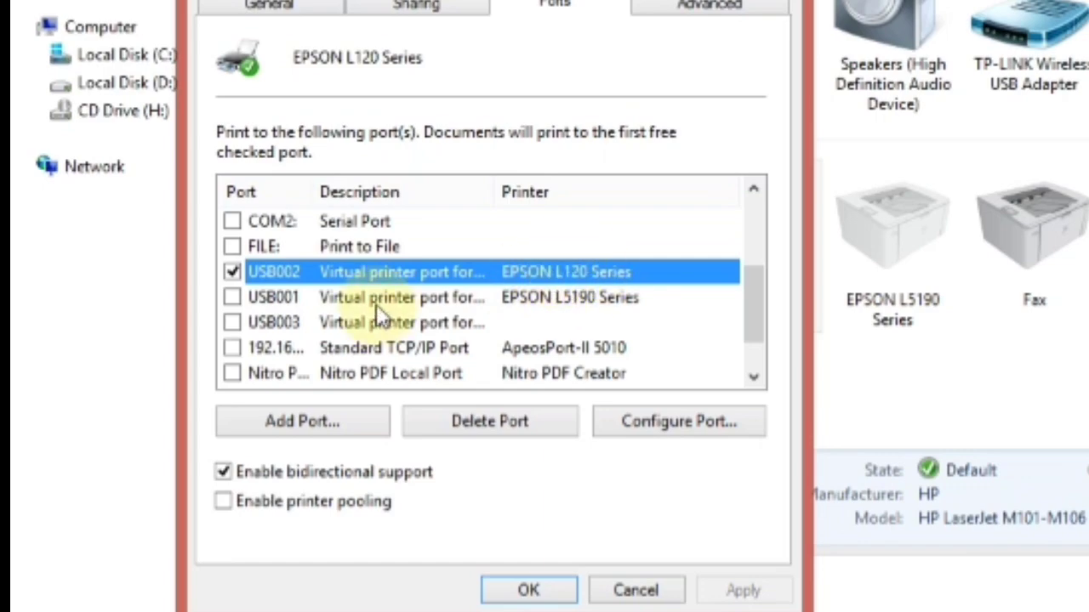
left_click(232, 322)
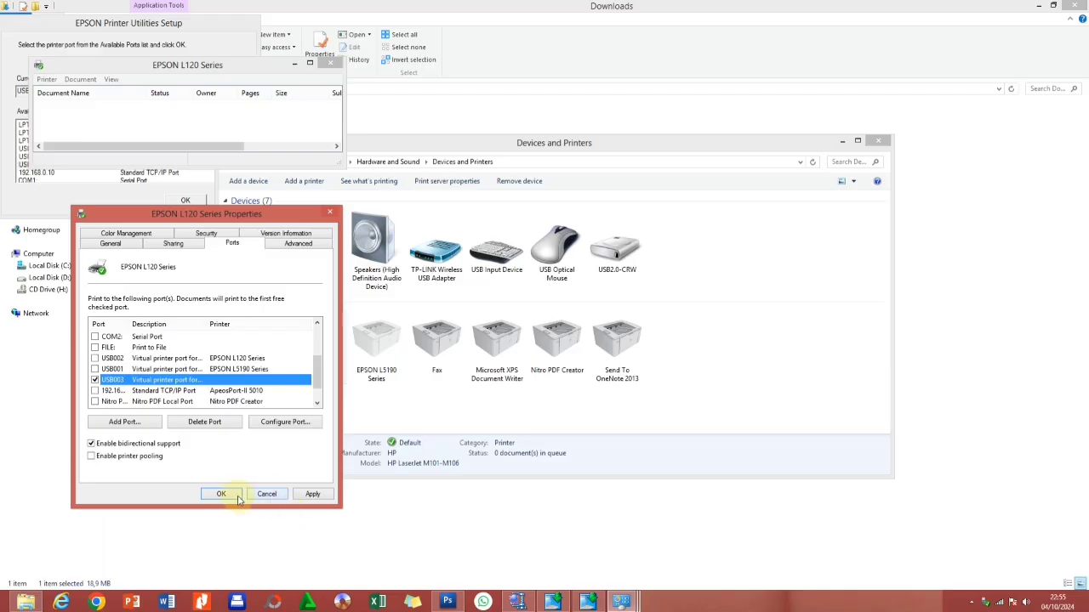
left_click(636, 590)
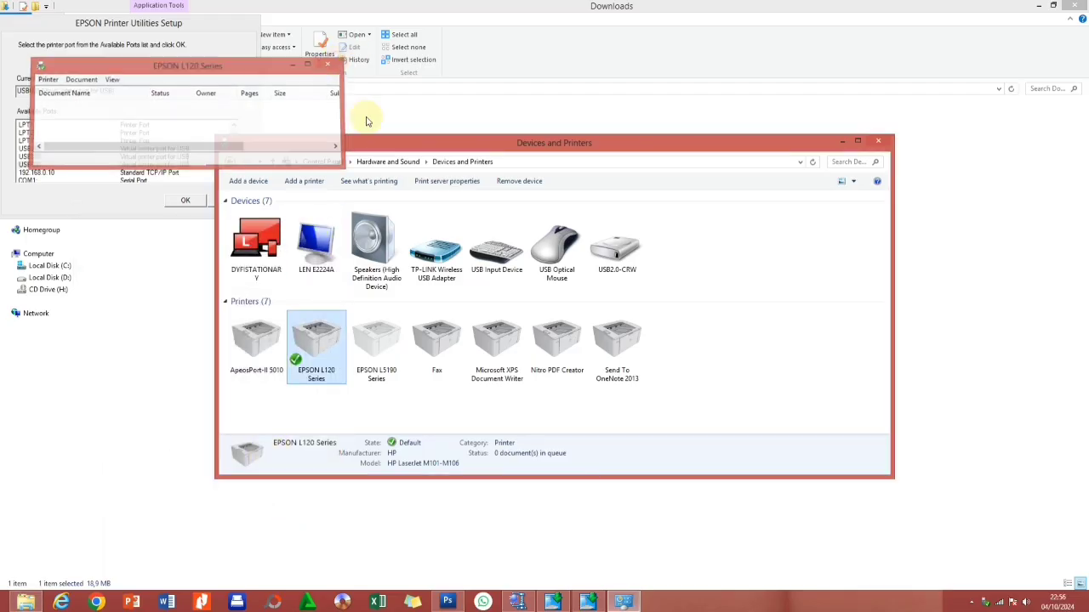
left_click(842, 141)
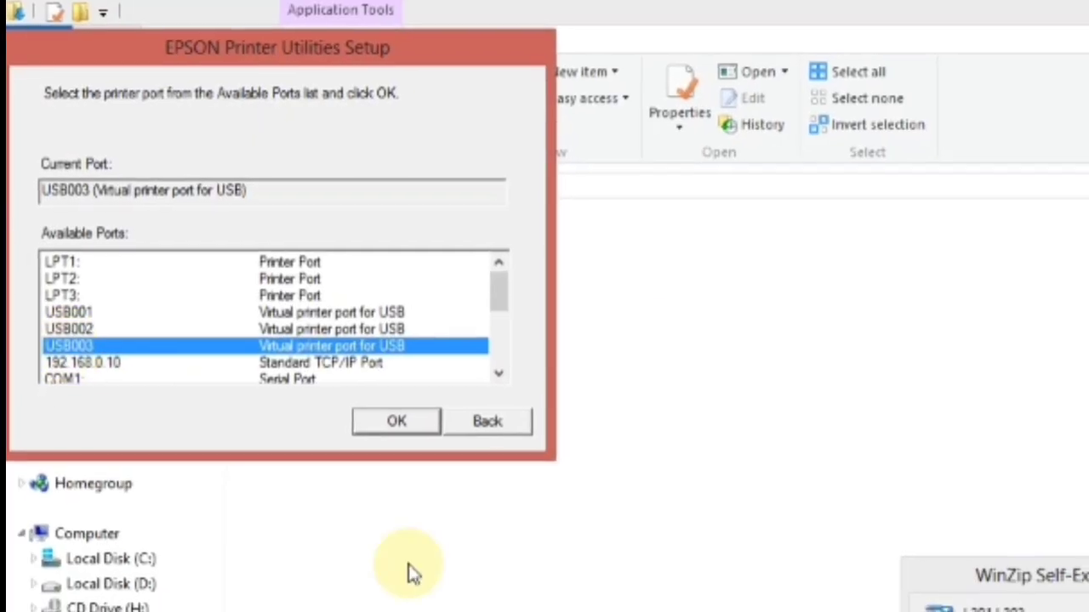
Set USB003 as the EPSON L300 printer port in the Epson setup and finish the driver installation.
left_click(75, 318)
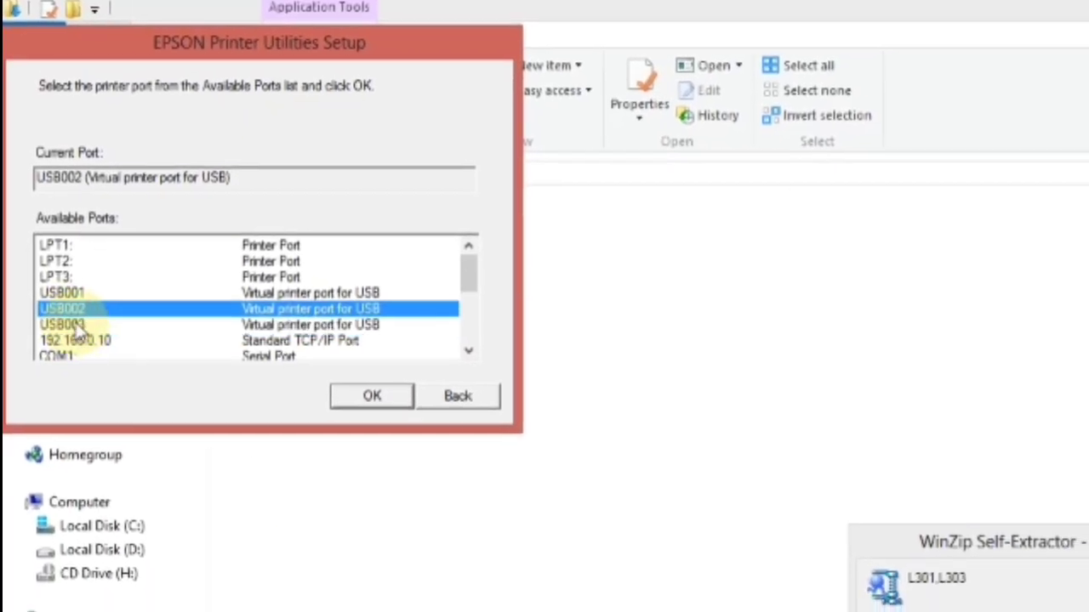
left_click(80, 335)
left_click(362, 393)
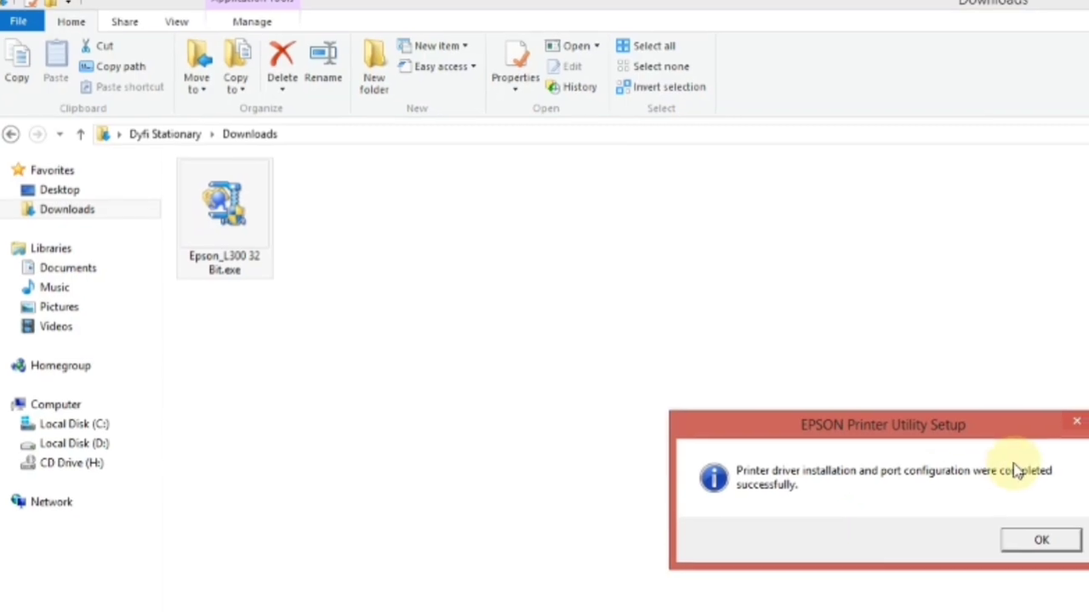
left_click(1008, 532)
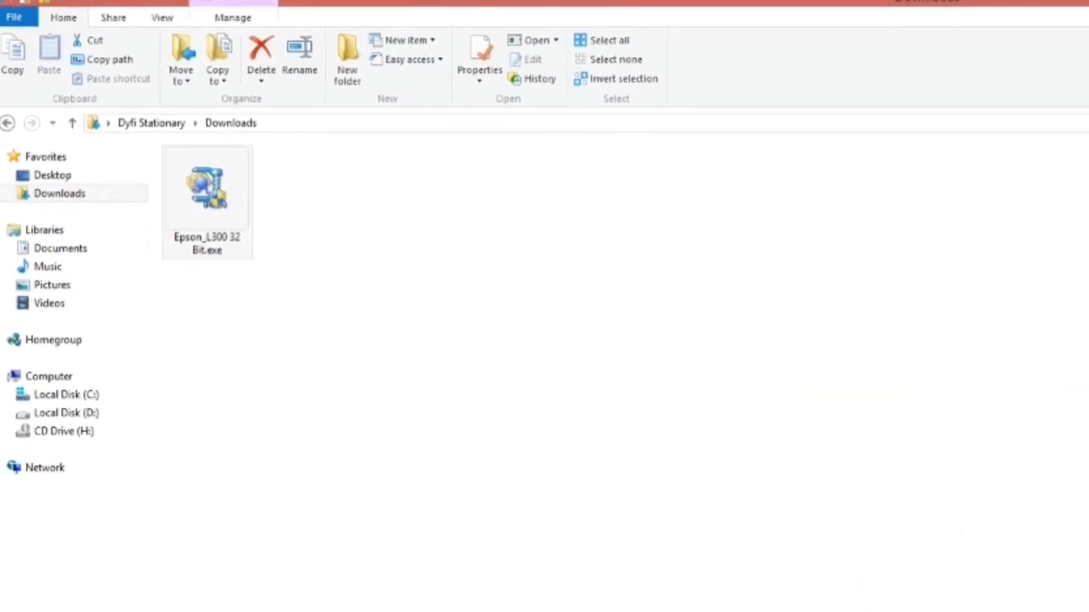
Bring back Devices and Printers, open the EPSON L300 Series print queue, and show the port settings in its printer properties.
left_click(1087, 606)
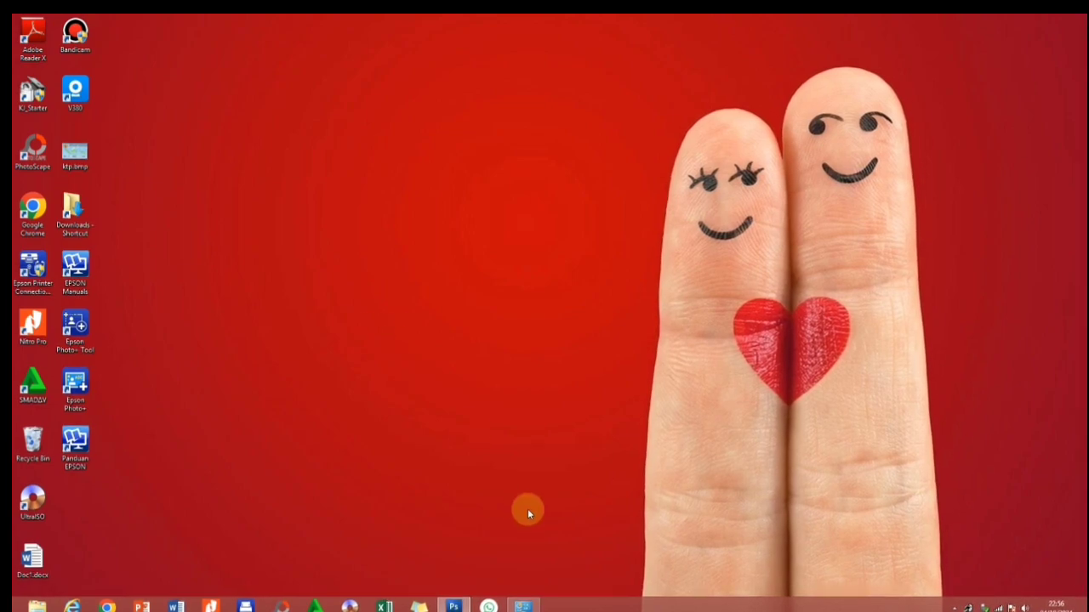
left_click(525, 606)
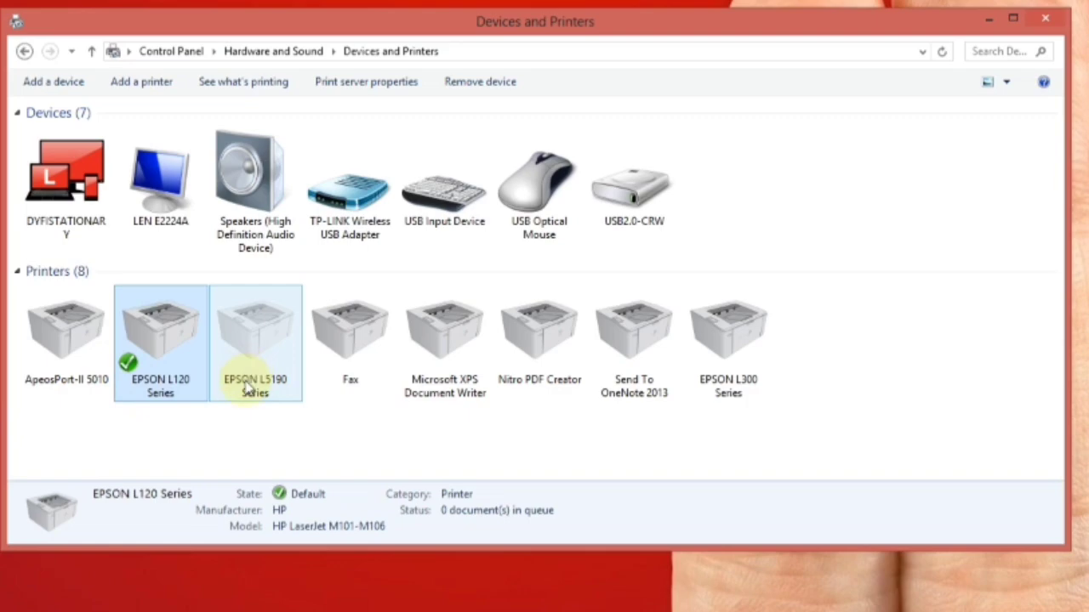
left_click(750, 360)
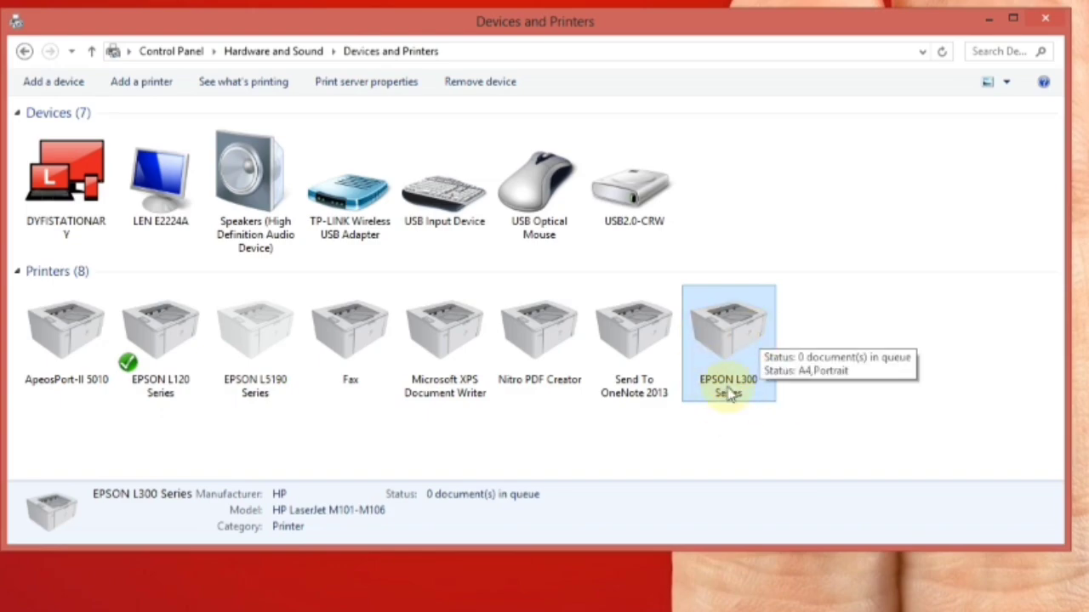
right_click(728, 334)
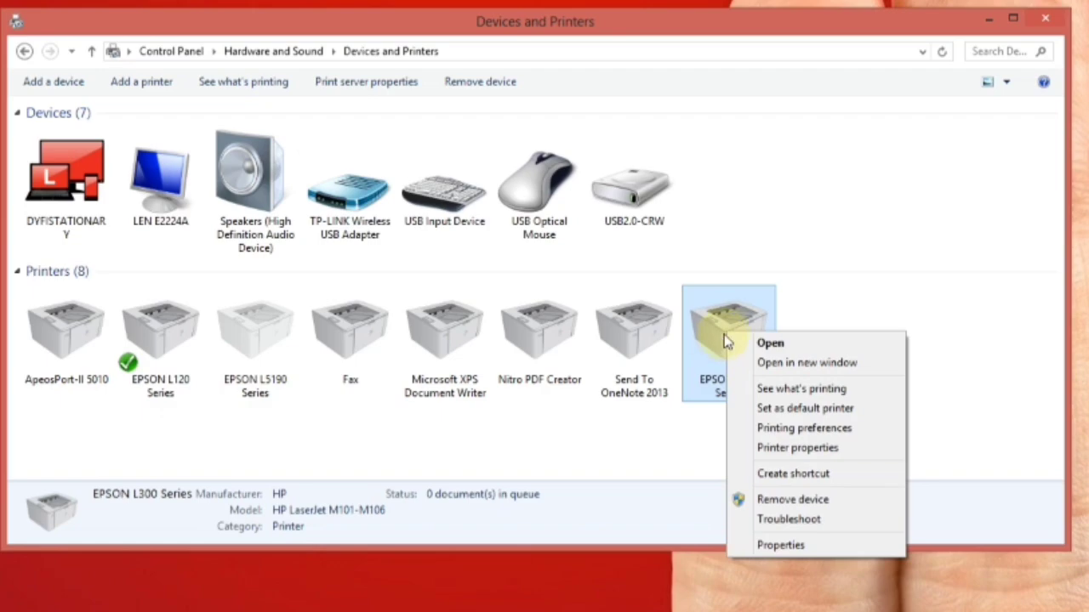
left_click(795, 397)
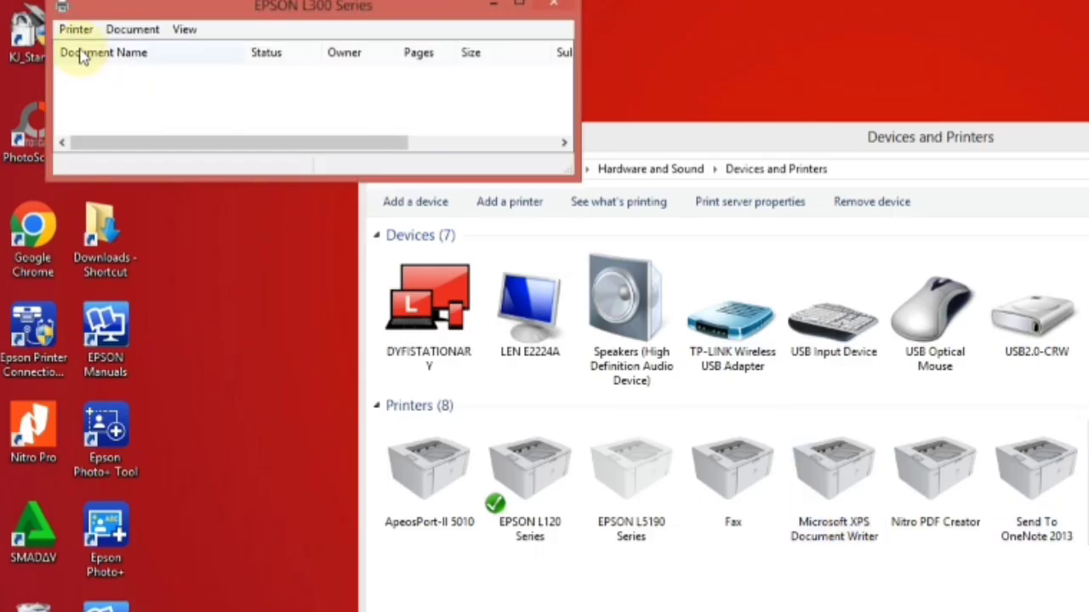
left_click(76, 29)
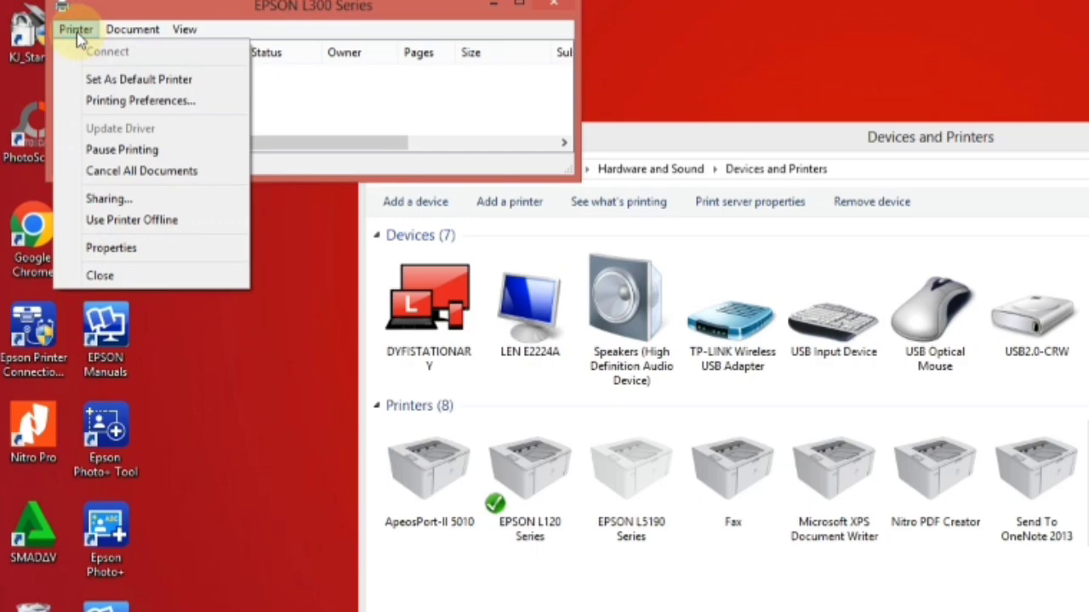
left_click(117, 251)
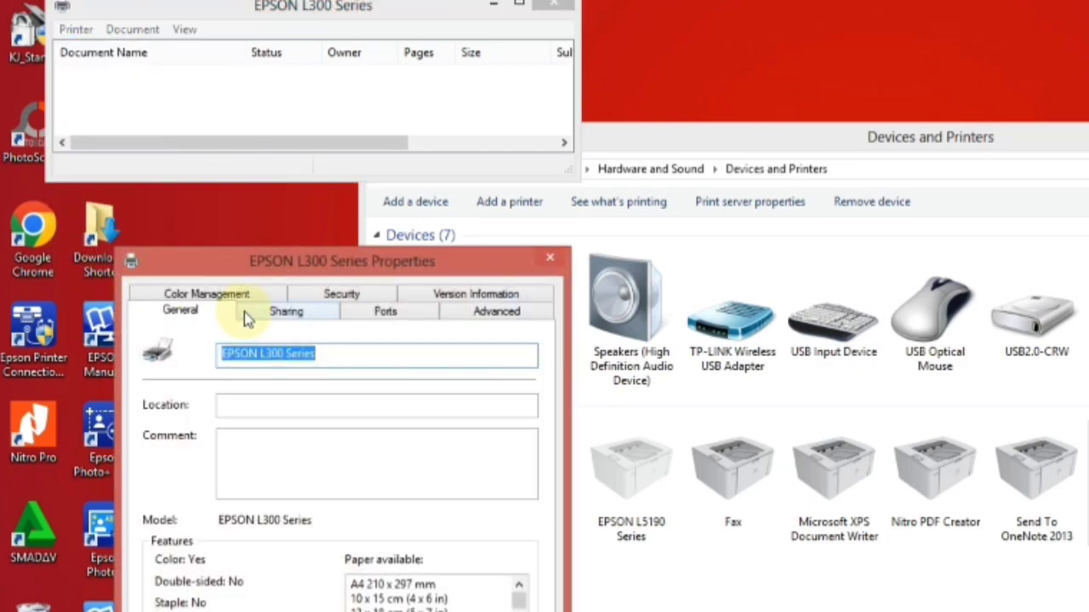
left_click(384, 312)
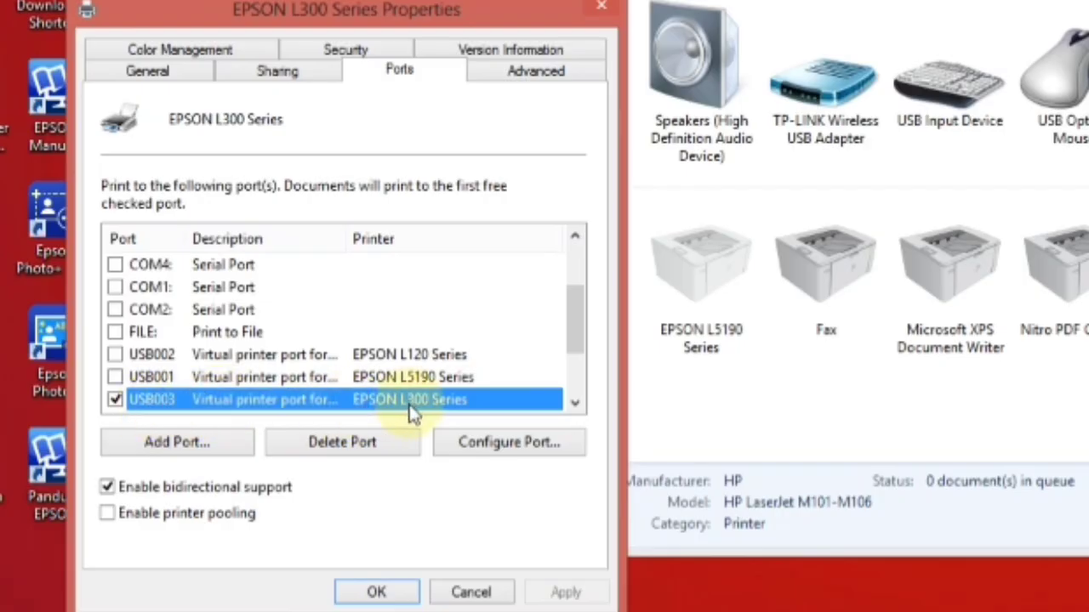
Assign the EPSON L300 Series to port USB002, the same port as the EPSON L120, apply the change, and refresh the desktop.
left_click(114, 400)
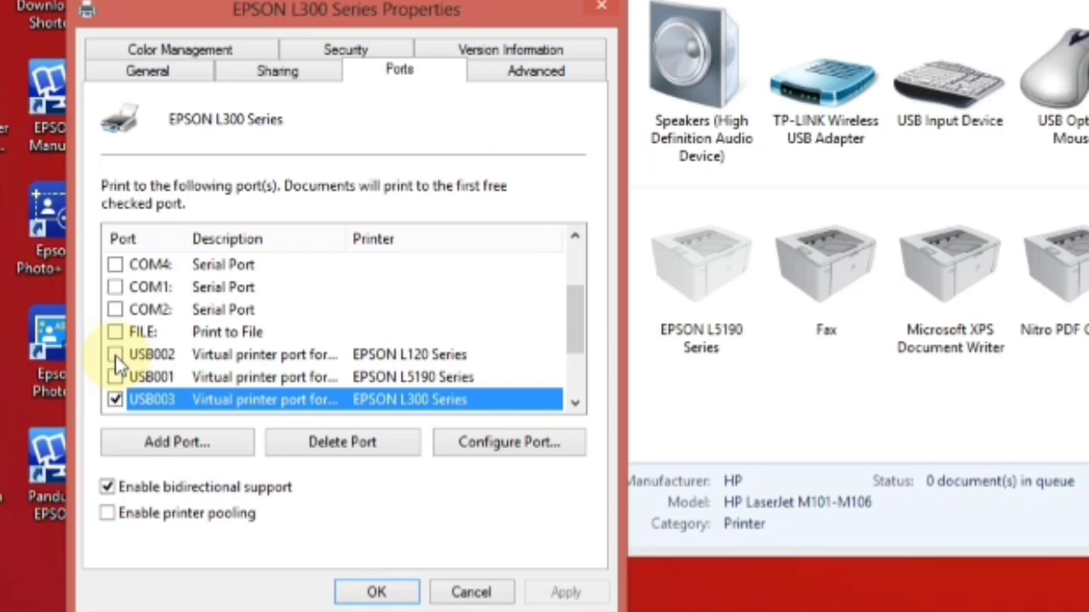
left_click(115, 355)
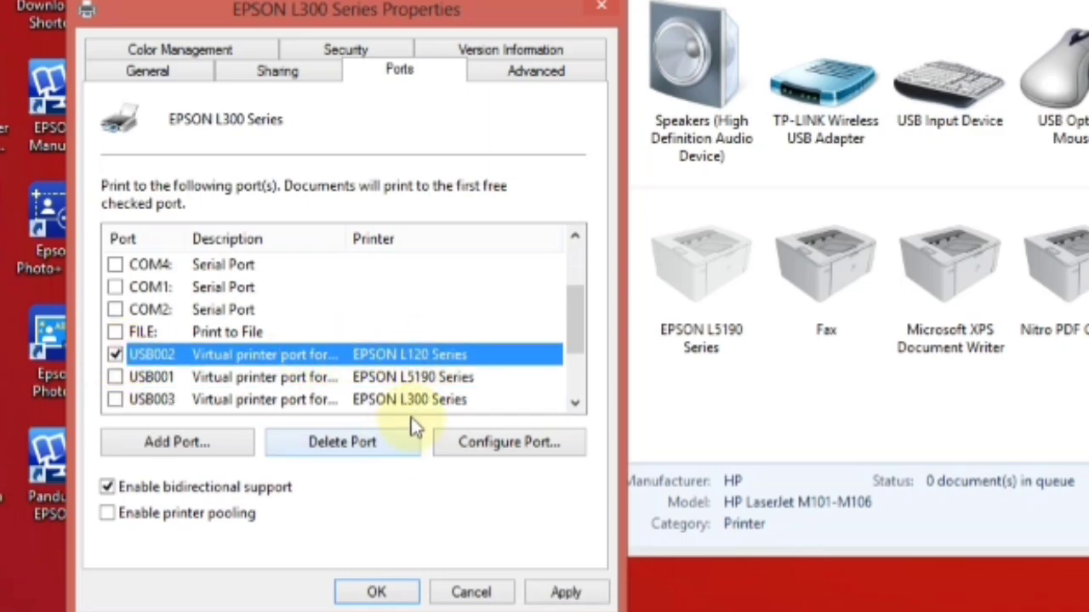
left_click(565, 593)
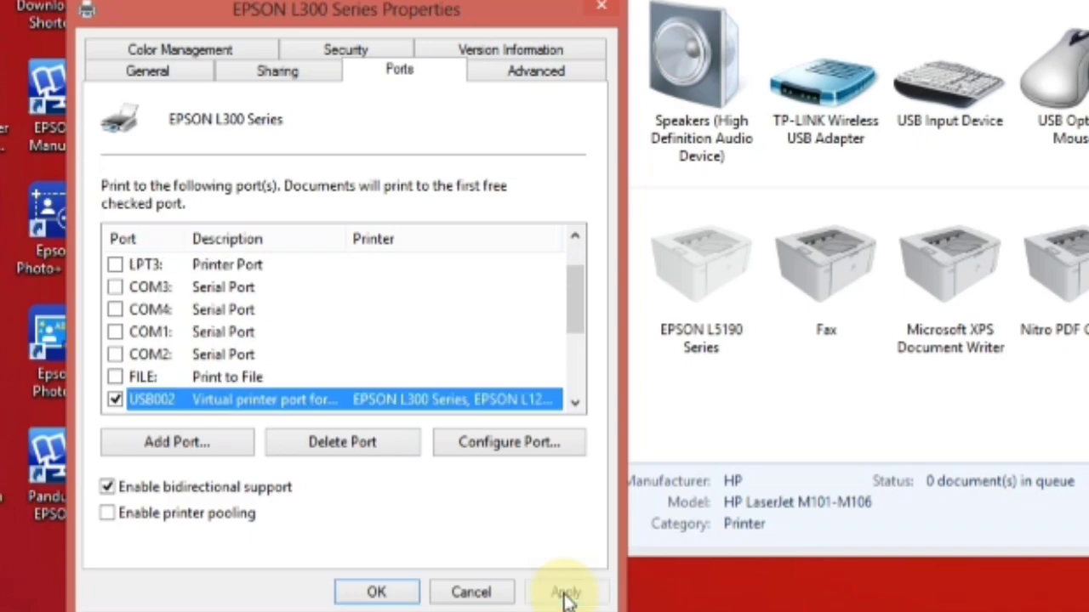
left_click(377, 593)
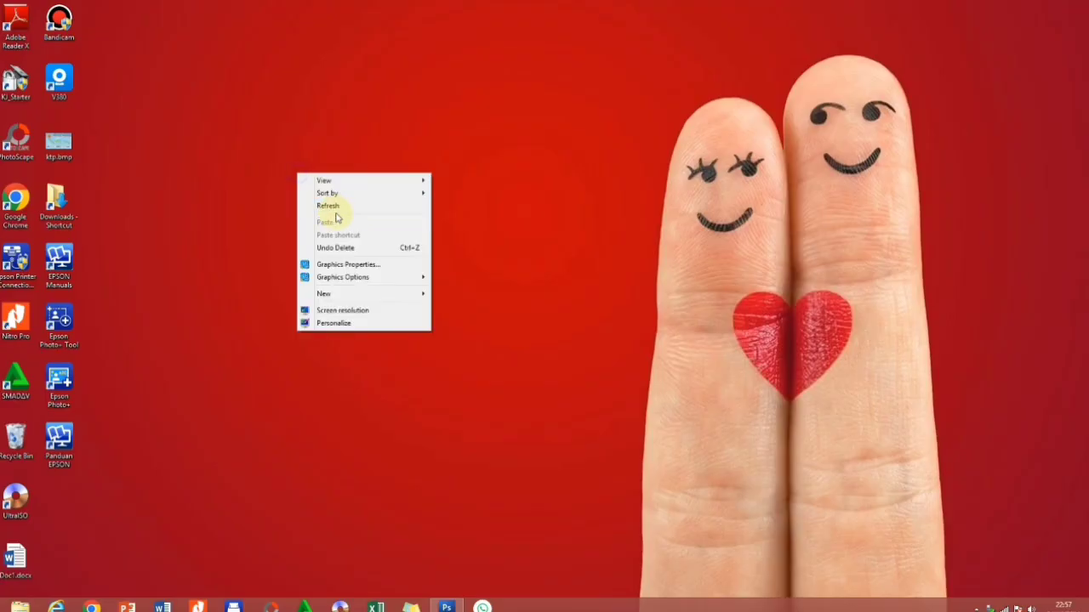
left_click(328, 204)
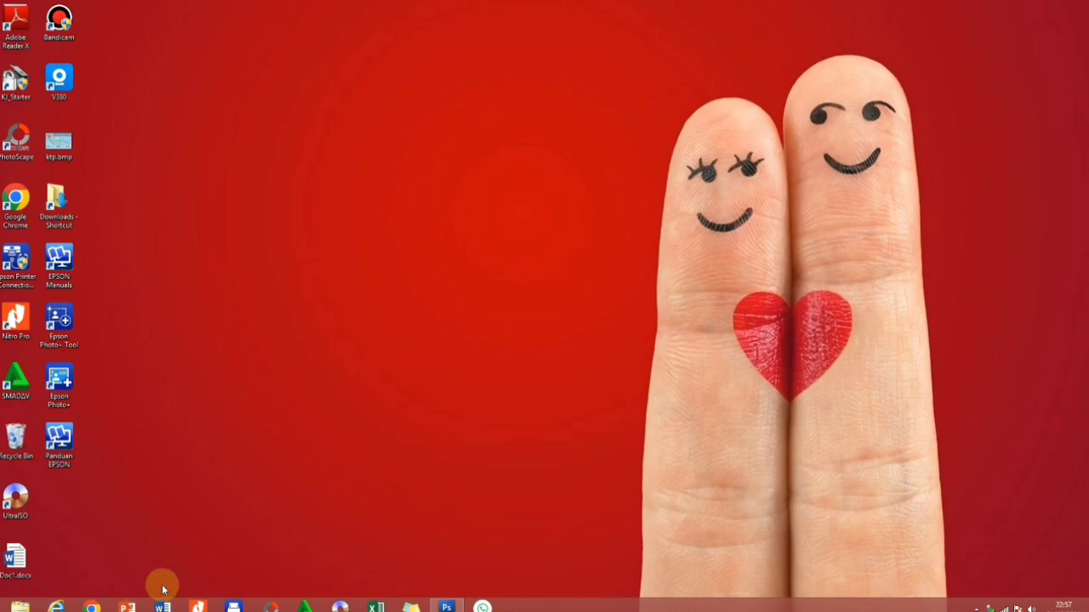
Switch to Photoshop, open the print dialog for the portrait photo, and choose EPSON L300 Series as the printer.
left_click(456, 604)
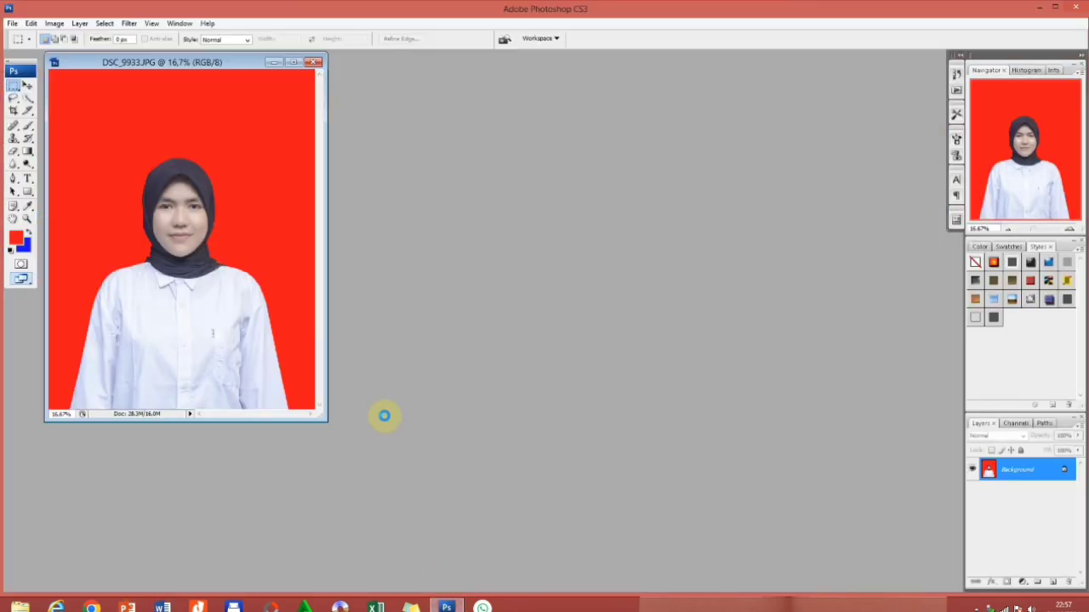
key("ctrl+p")
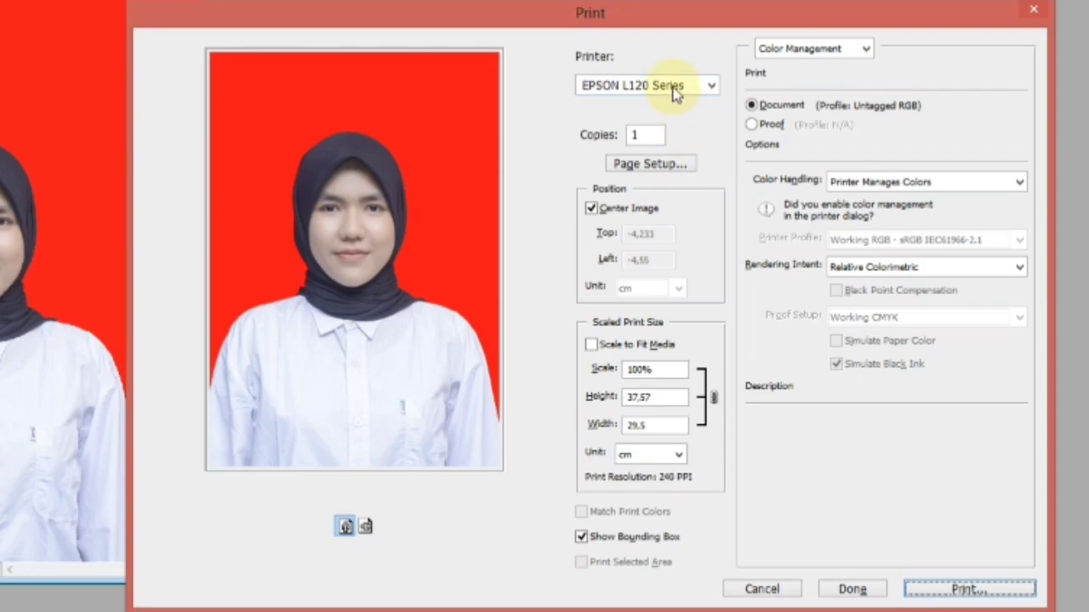
left_click(676, 90)
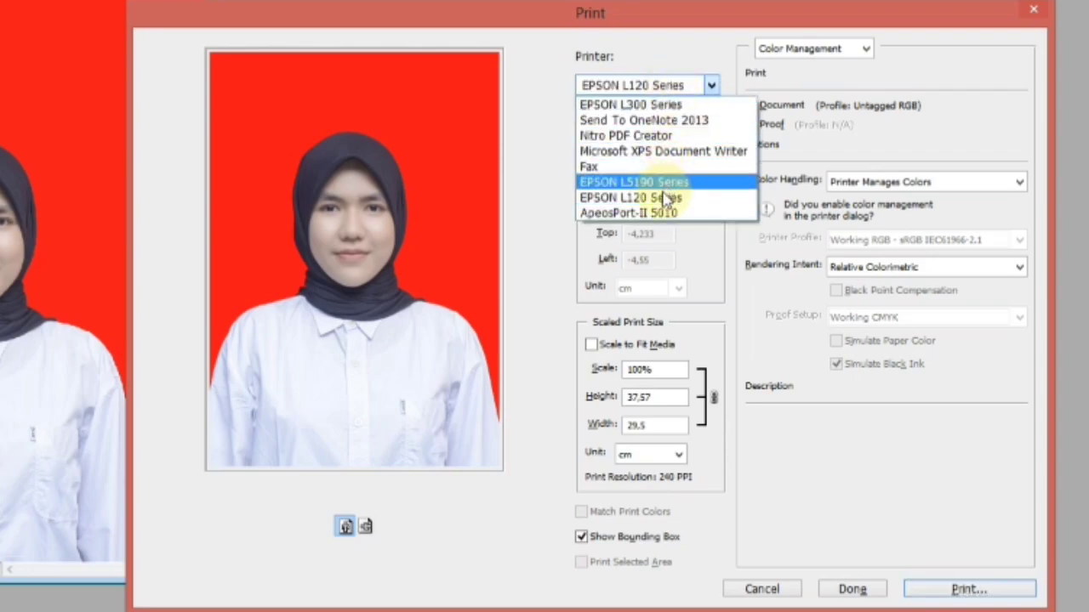
left_click(653, 105)
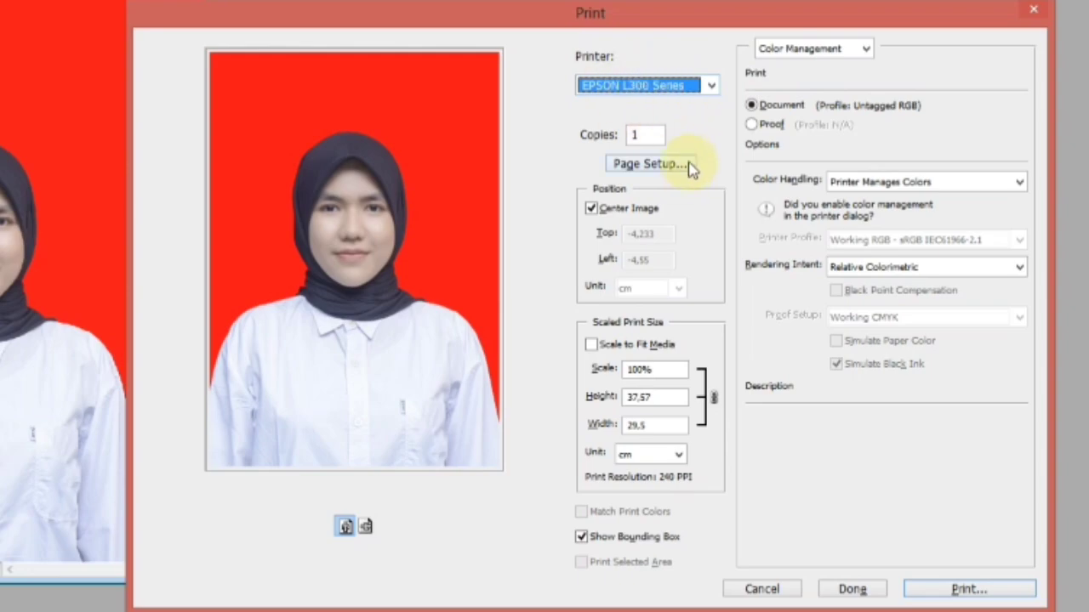
Check the paper type options in the EPSON L300 page setup by selecting Epson Matte, and cancel both print dialogs.
left_click(653, 167)
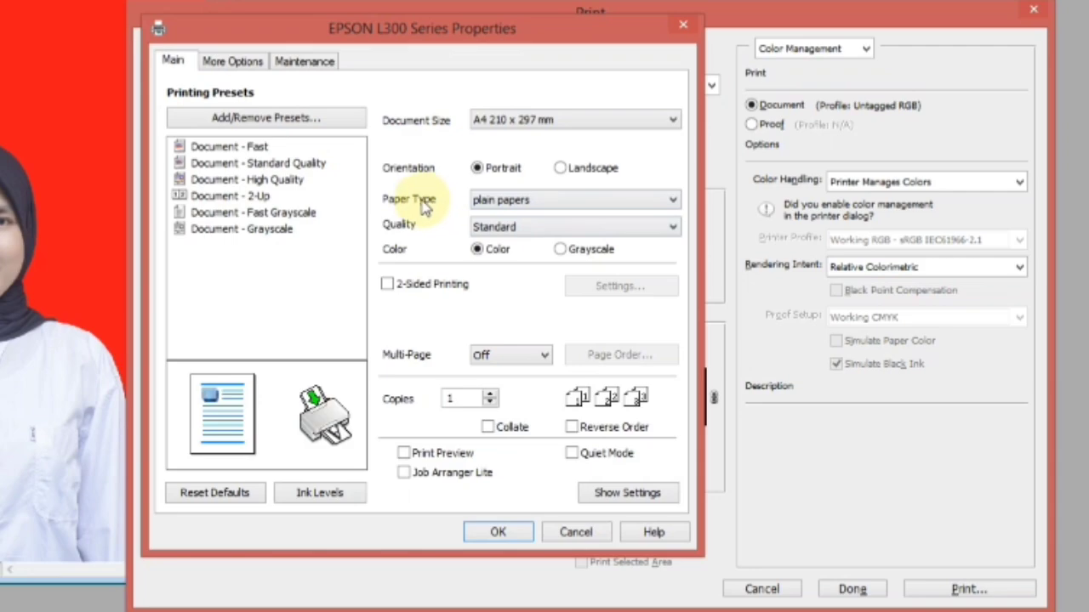
left_click(506, 201)
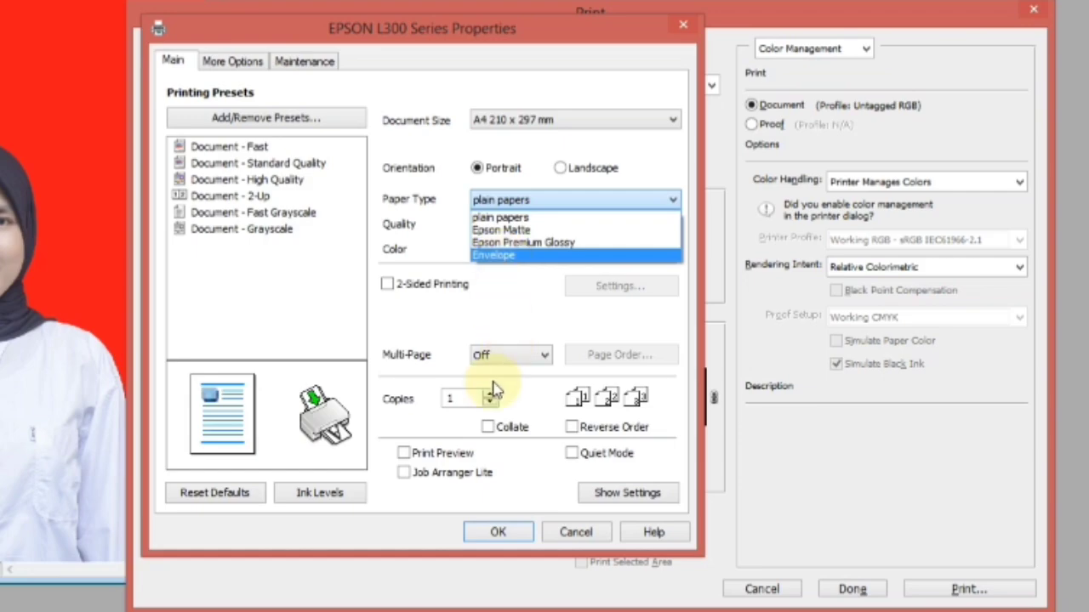
left_click(502, 230)
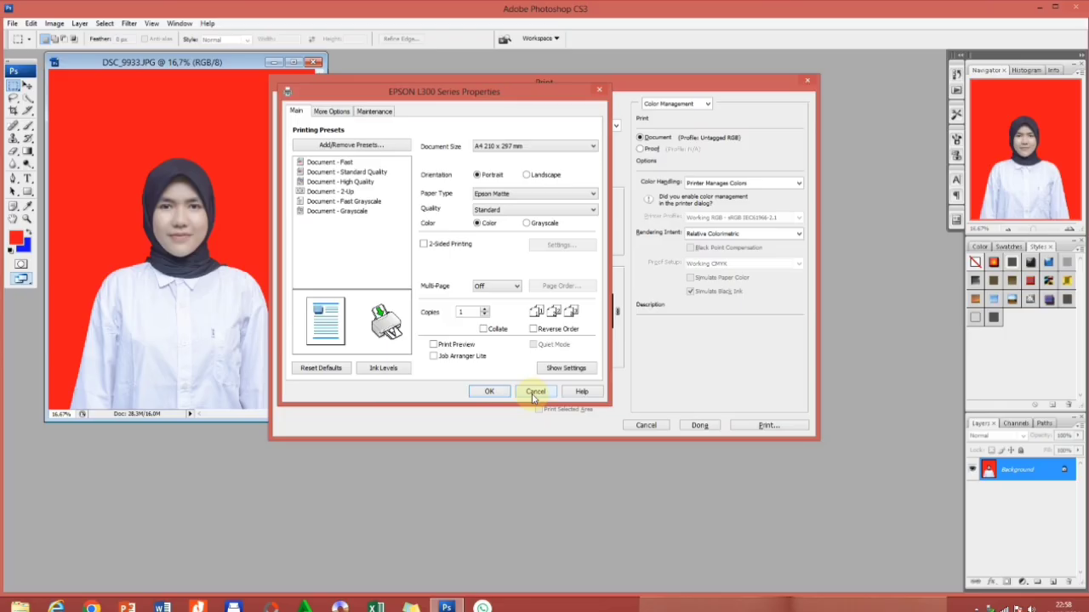
left_click(534, 393)
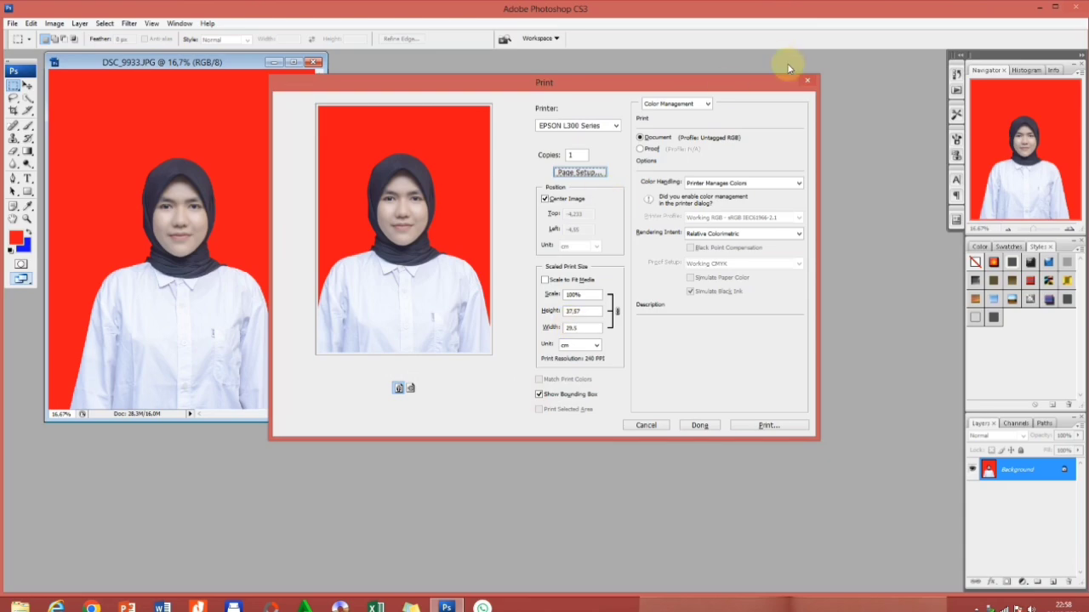
left_click(648, 426)
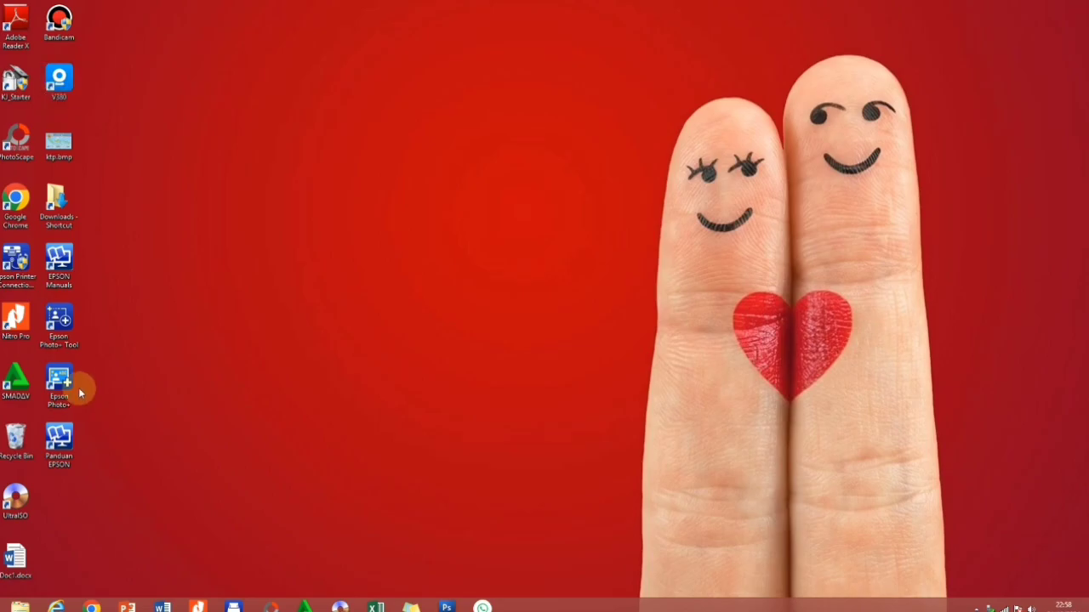
Switch to Word and create a blank document containing the line "Test Epson L300 KE L120".
left_click(161, 605)
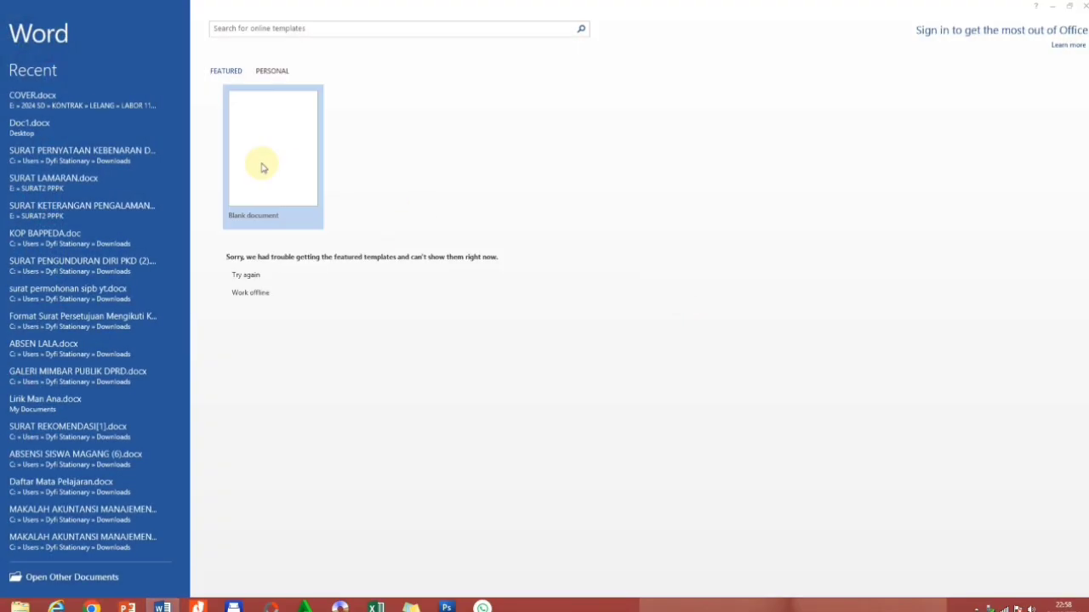
left_click(260, 165)
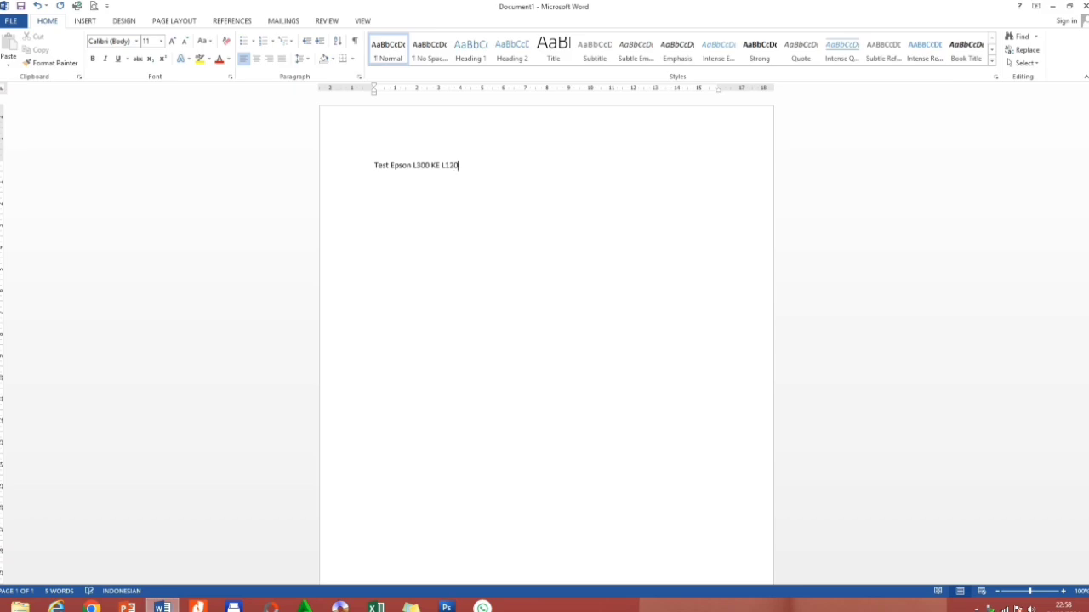
Center the line "Test Epson L300 KE L120" and enlarge its font size to 14.
left_click(255, 59)
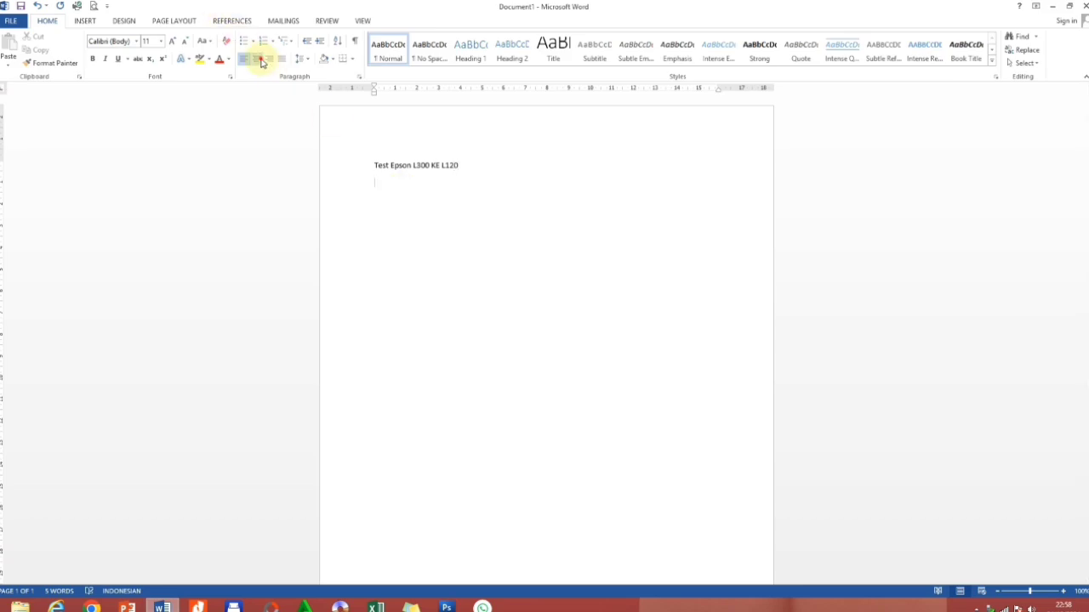
left_click_drag(469, 165, 355, 162)
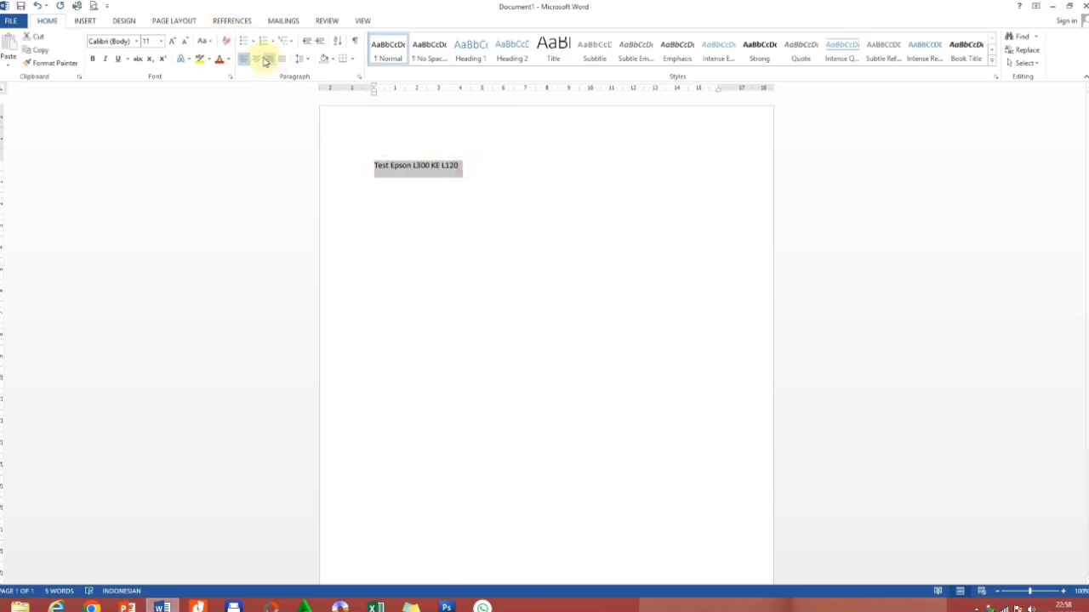
left_click(256, 58)
left_click(172, 41)
left_click(172, 41)
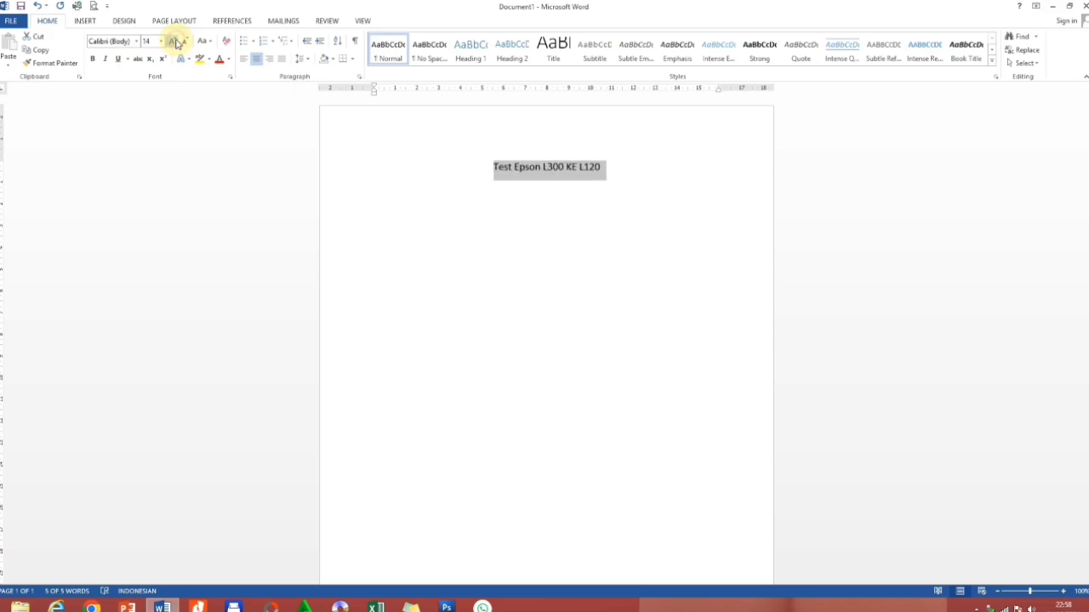
Open the print settings for the test document and choose EPSON L300 Series as the printer.
left_click(94, 9)
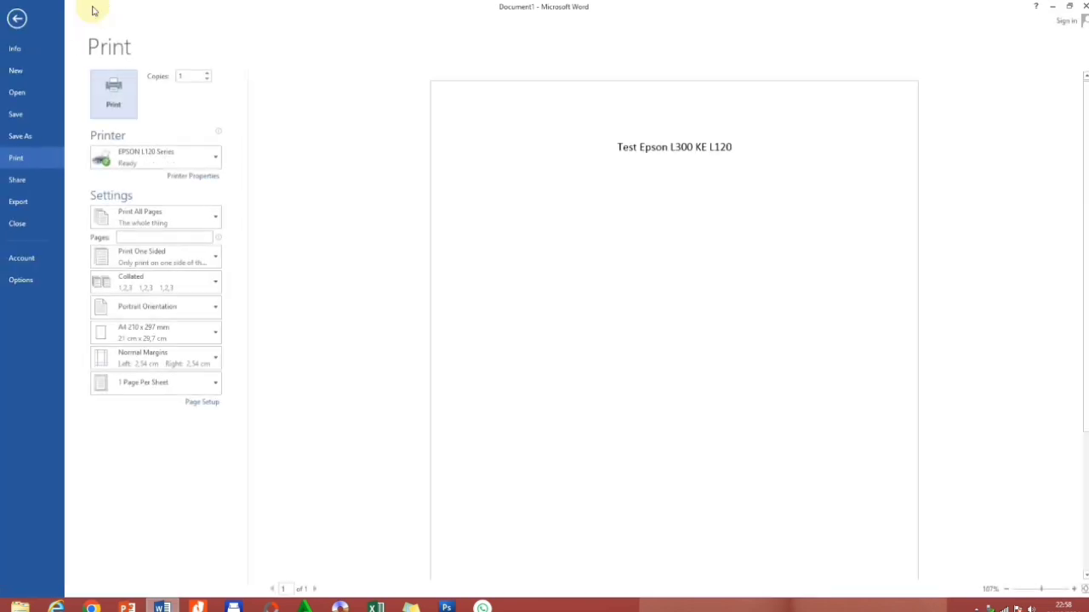
left_click(150, 159)
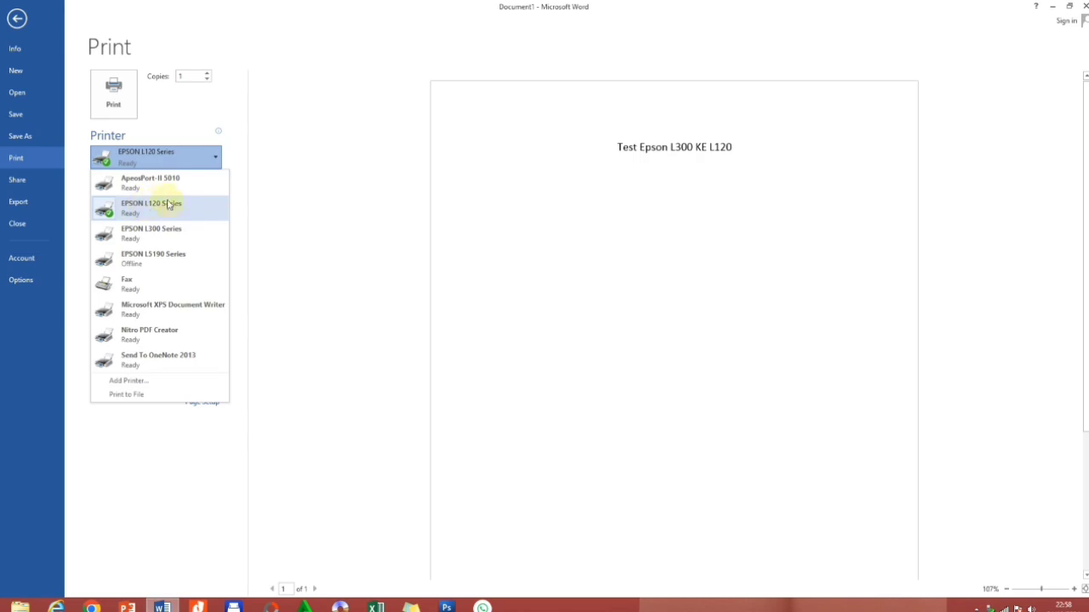
left_click(141, 234)
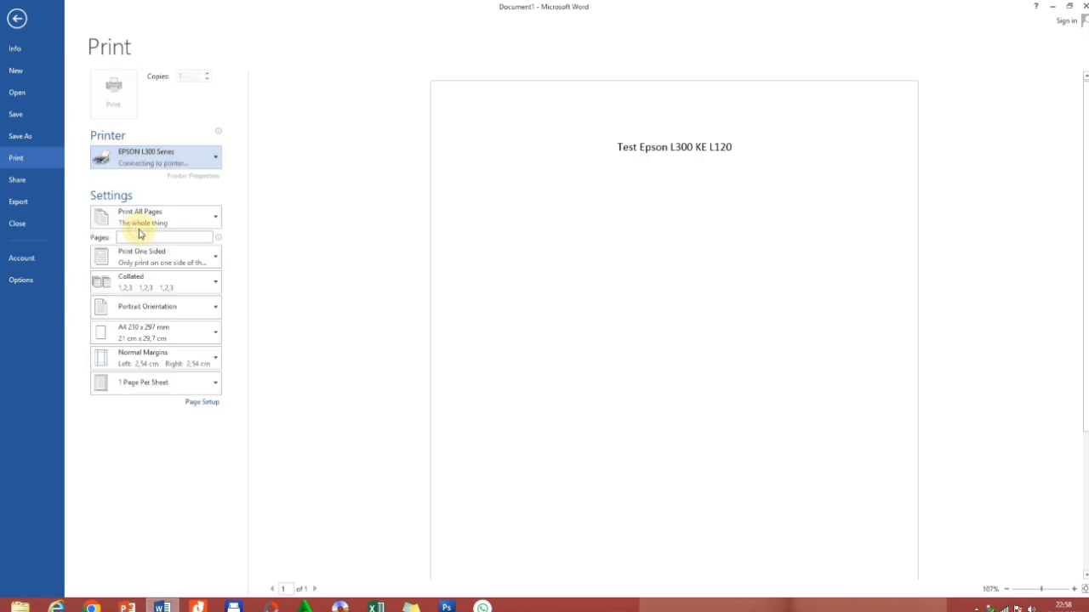